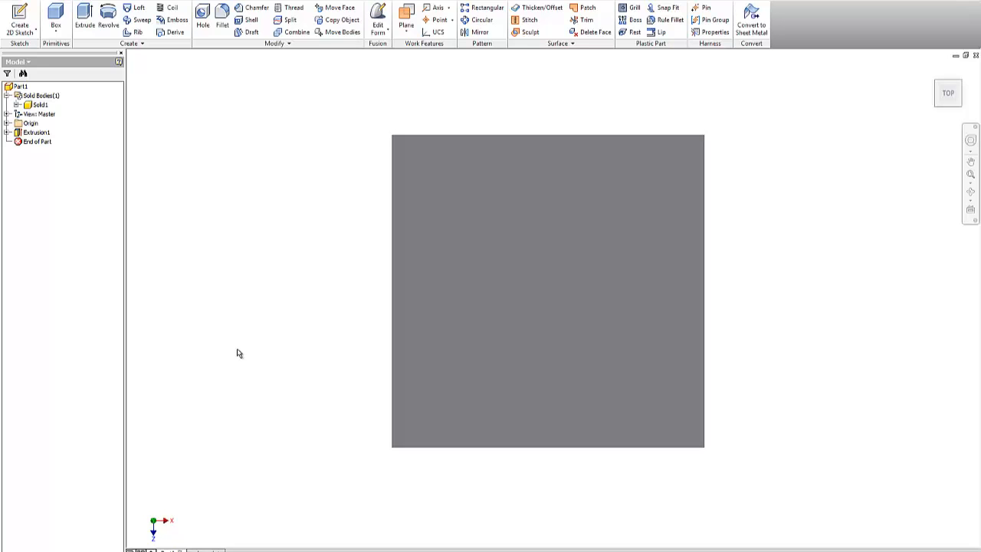
Step: Return the block to its isometric home view and start a new 2D sketch
click(933, 69)
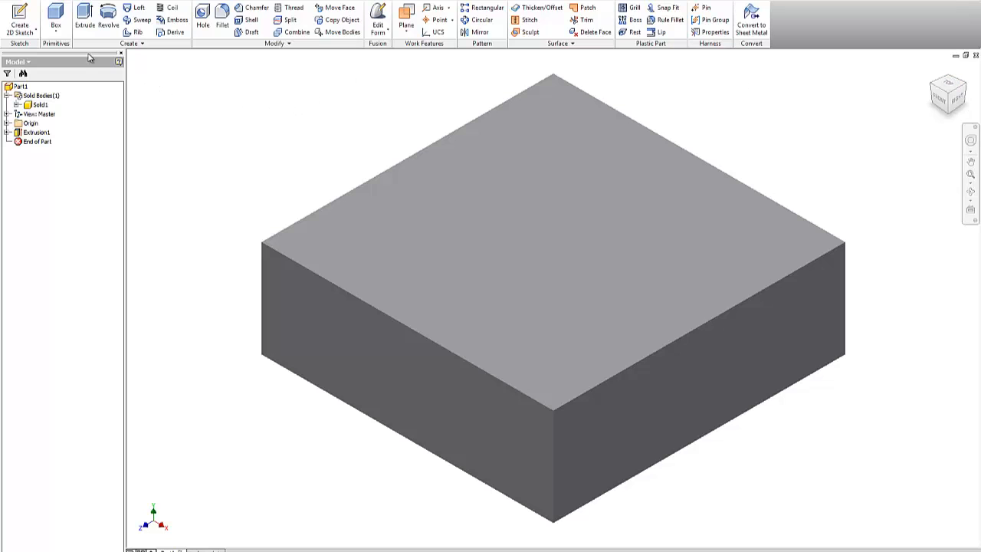
click(23, 22)
Step: Create Sketch2 on the block's top face and activate the Line tool
click(565, 222)
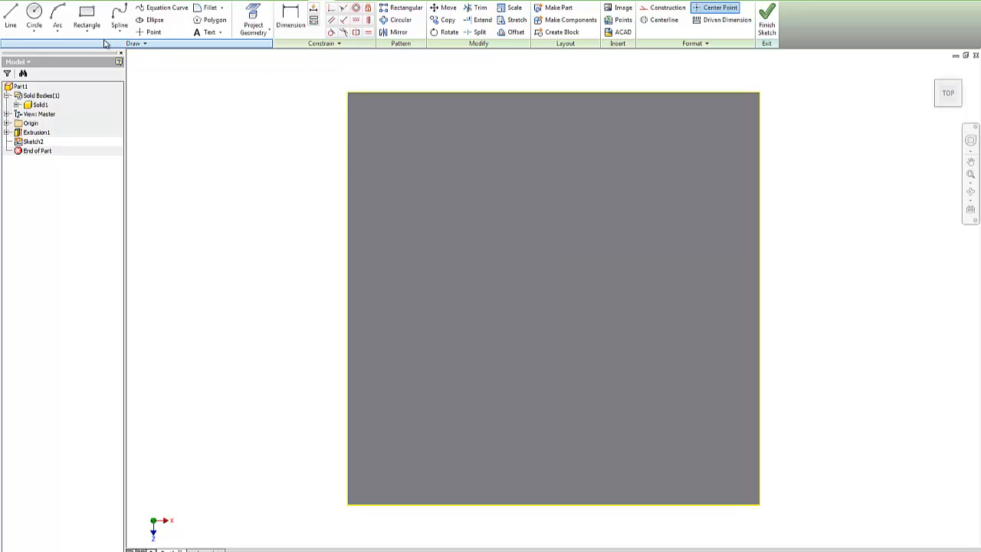
click(11, 23)
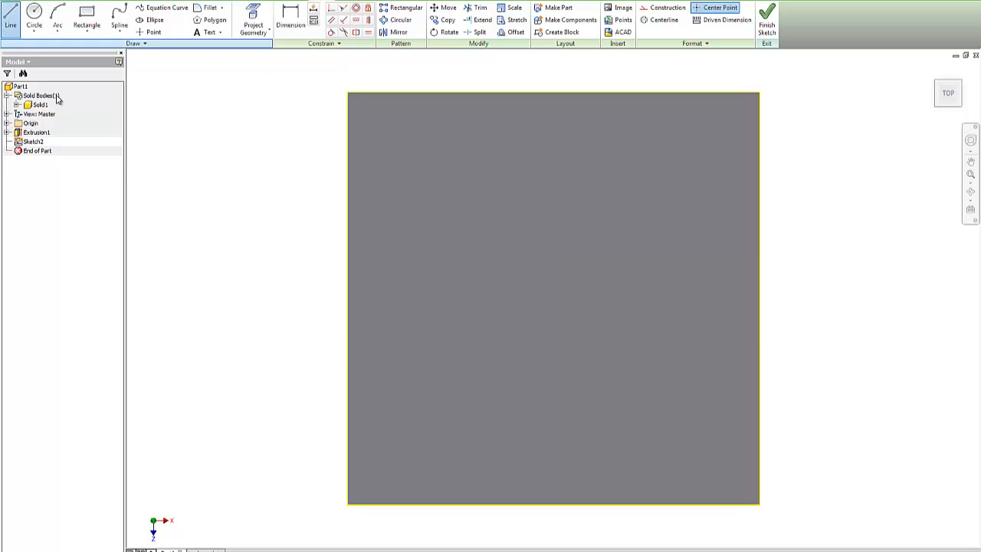
Step: Draw a 3.000 in horizontal line across the face's middle and convert it to a centerline
click(346, 298)
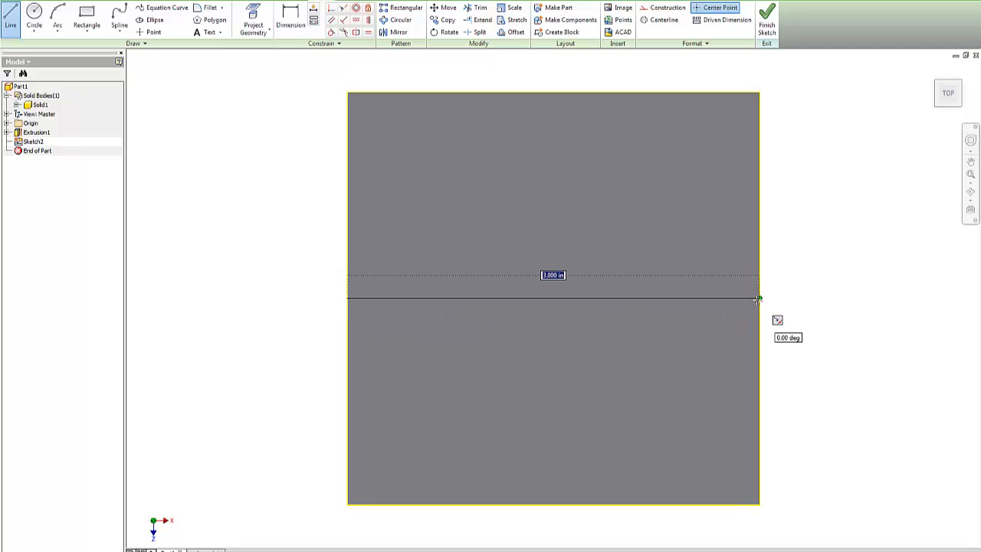
double_click(757, 298)
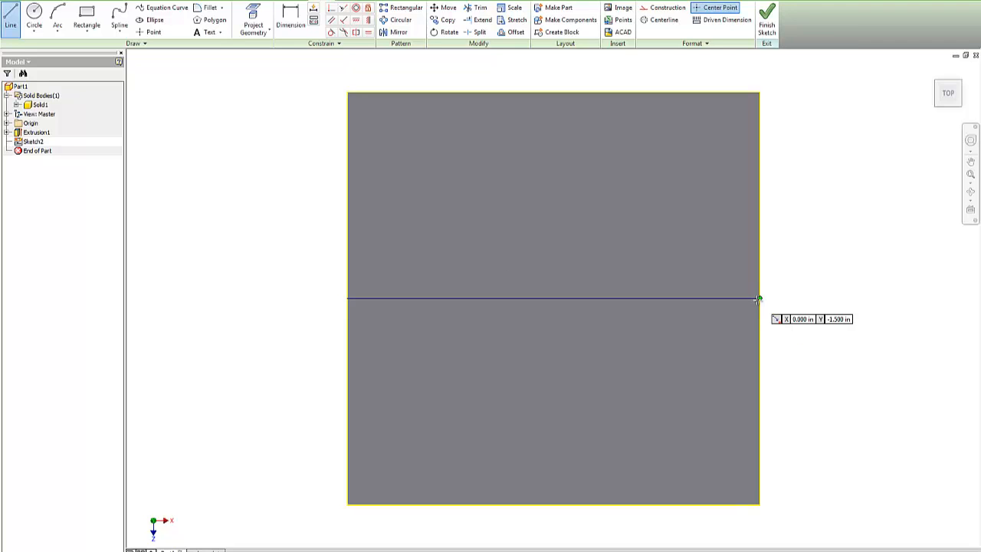
right_click(795, 282)
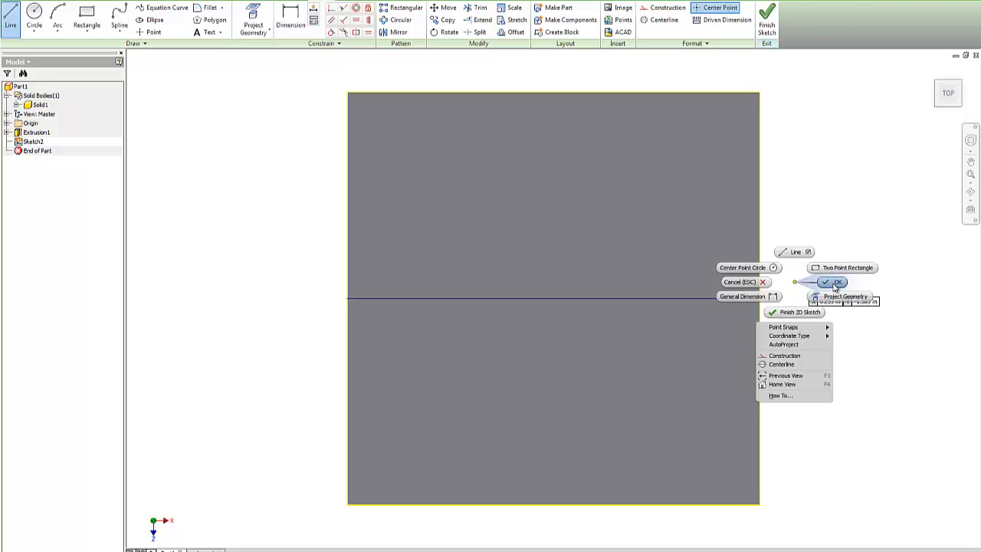
click(835, 283)
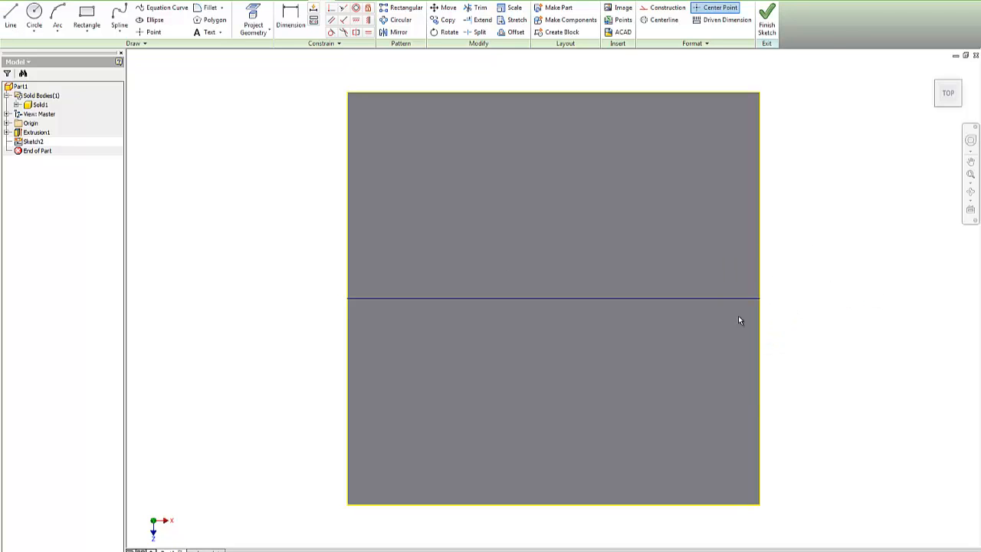
click(620, 298)
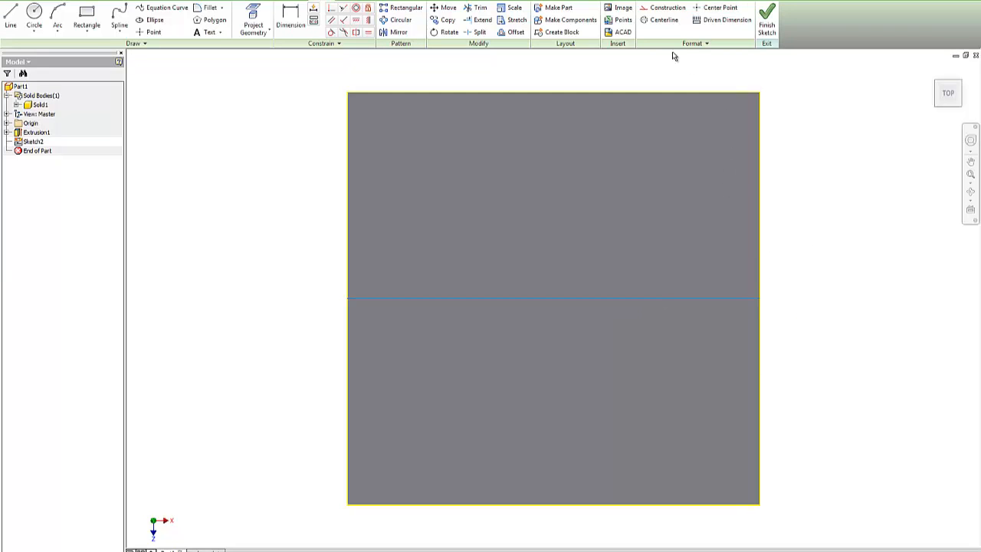
click(659, 21)
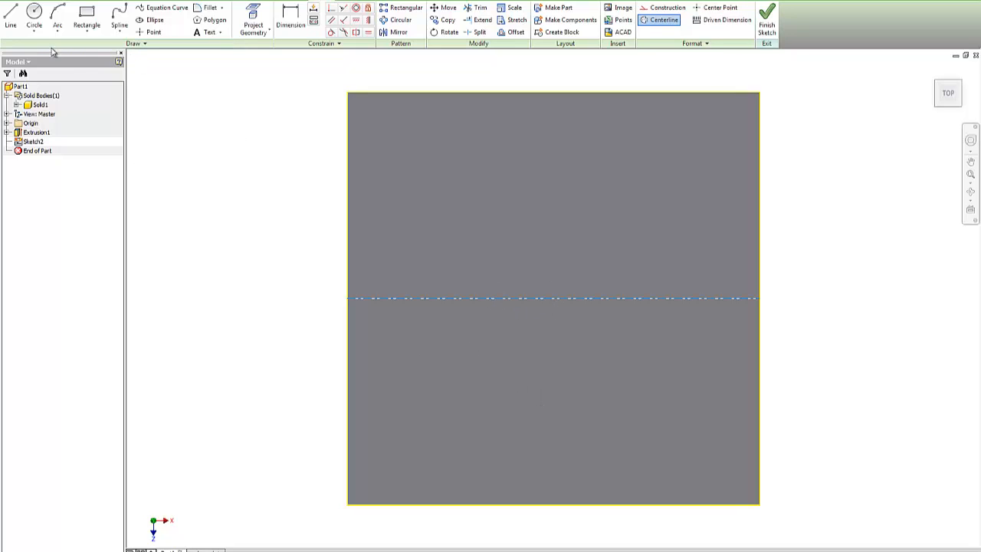
click(12, 16)
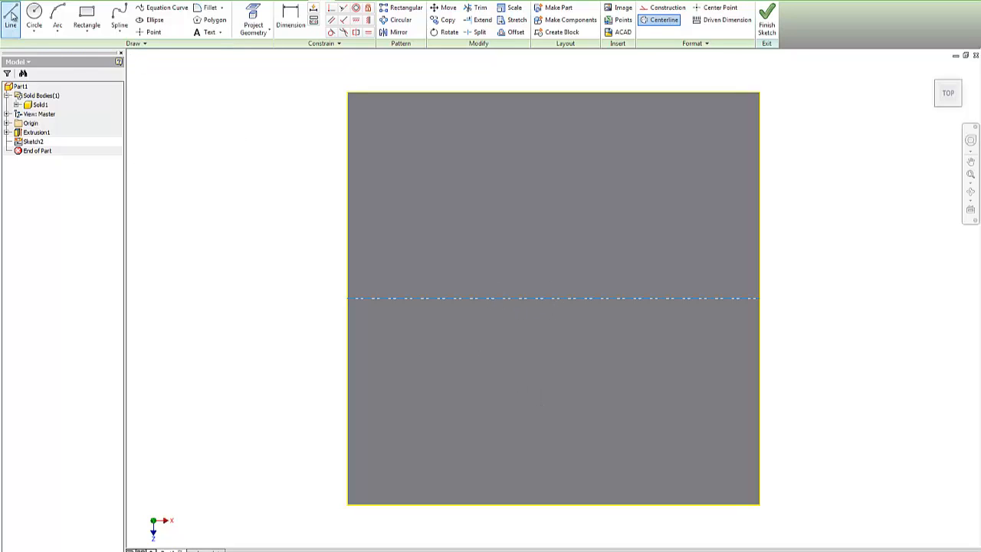
Step: Draw a vertical line from the top edge midpoint to the bottom edge and make it a centerline
click(553, 93)
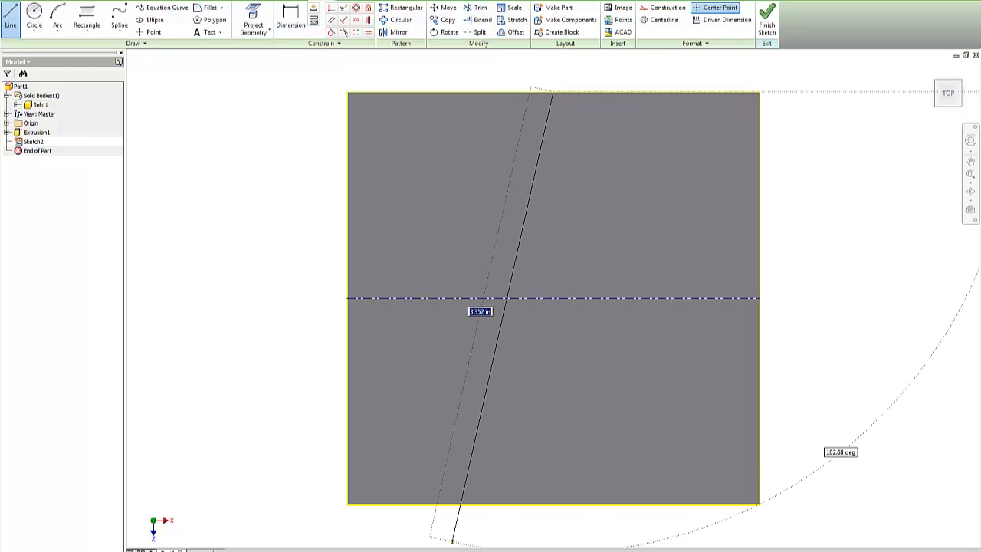
click(553, 504)
right_click(603, 435)
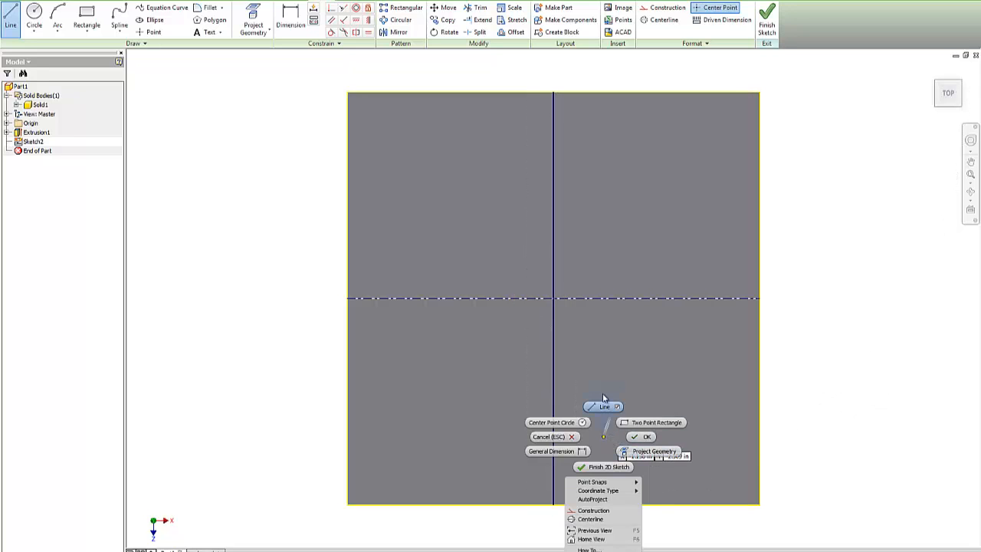
click(649, 436)
click(553, 387)
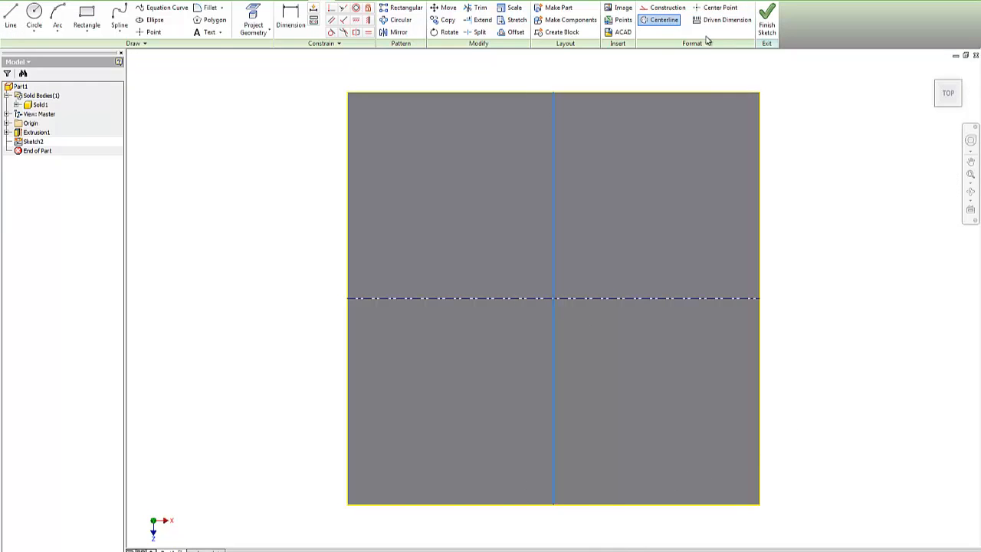
click(663, 20)
click(151, 32)
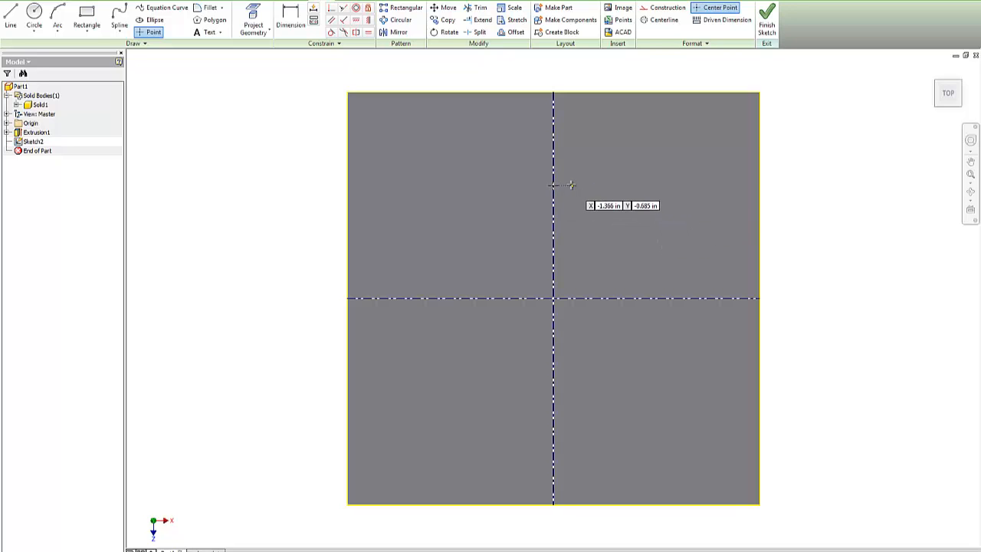
Step: Place a sketch point on the vertical centerline
scroll(568, 185, down, 3)
scroll(569, 185, up, 5)
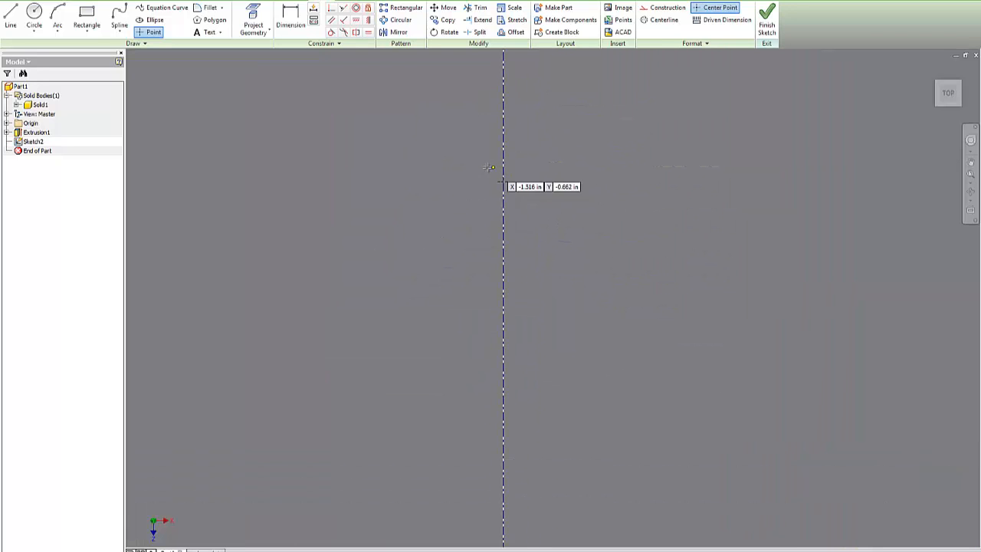
right_click(546, 190)
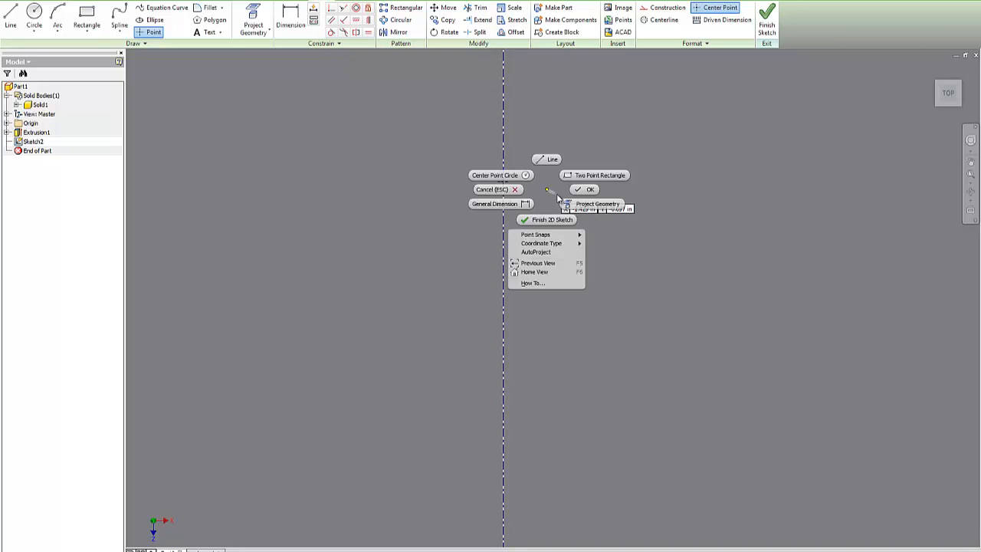
click(587, 191)
scroll(567, 190, down, 5)
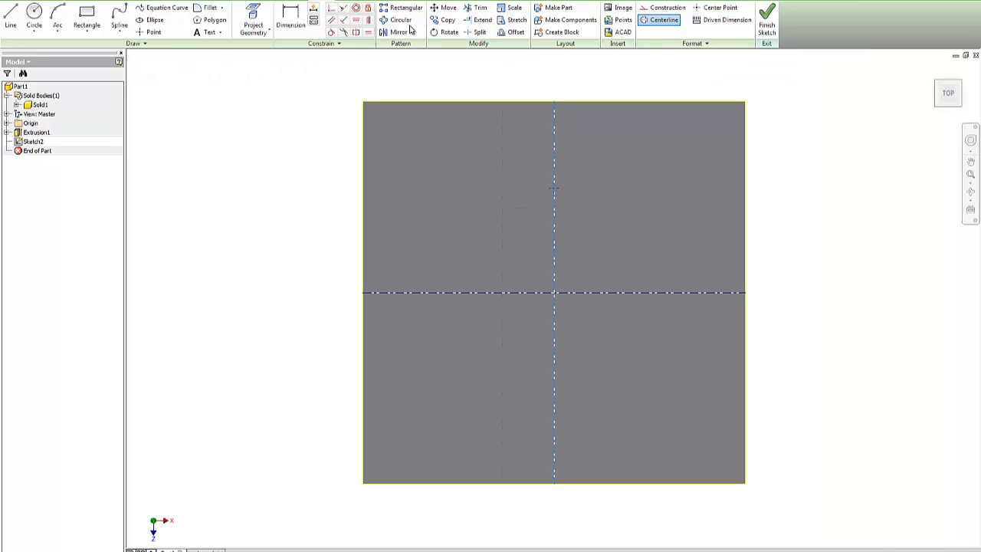
Step: Dimension the sketch point 0.75 in below the face's top edge
click(286, 22)
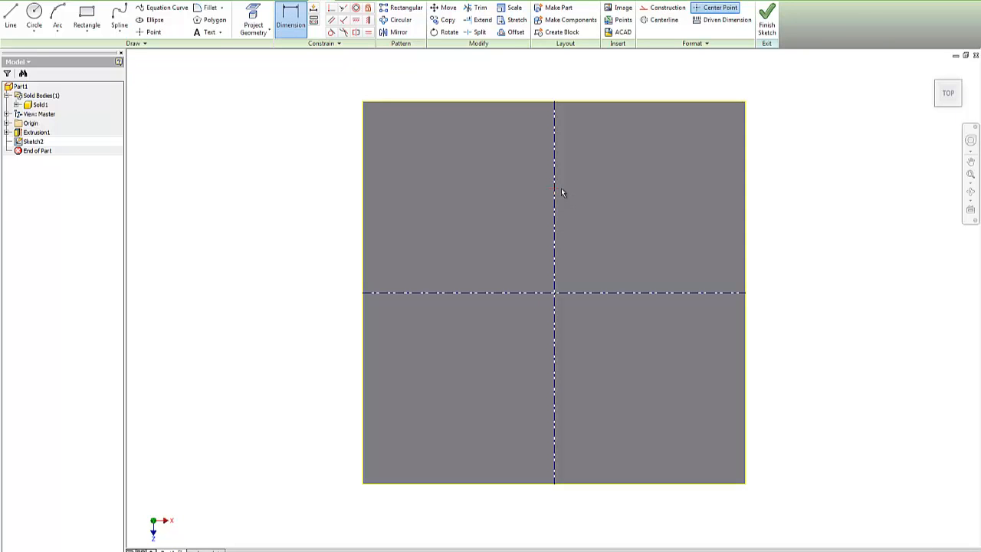
click(581, 100)
click(554, 187)
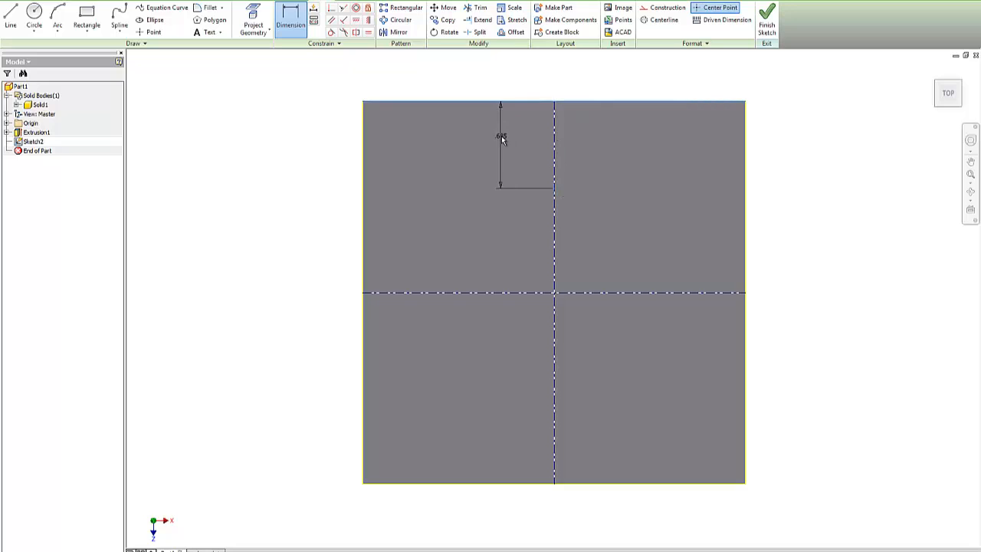
click(500, 142)
text(.75)
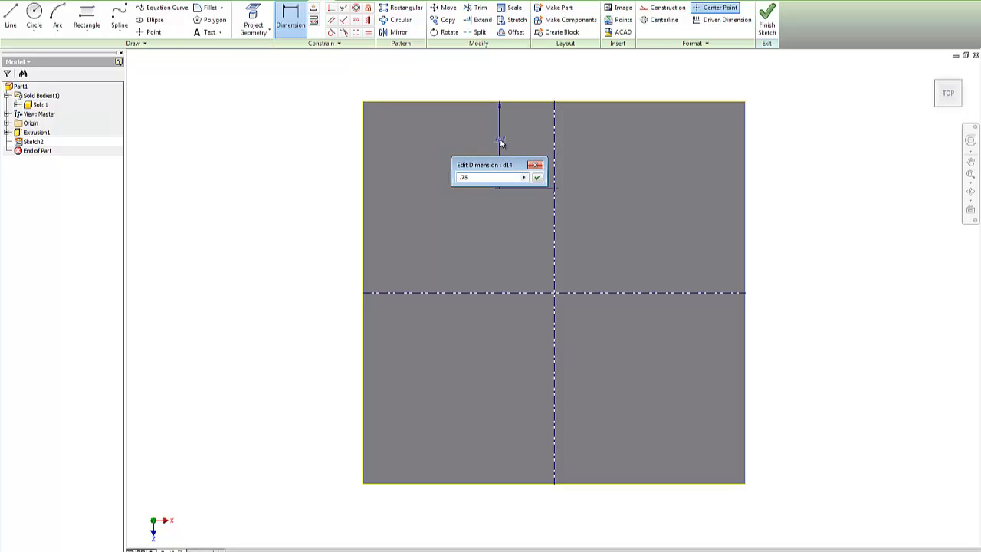
click(537, 177)
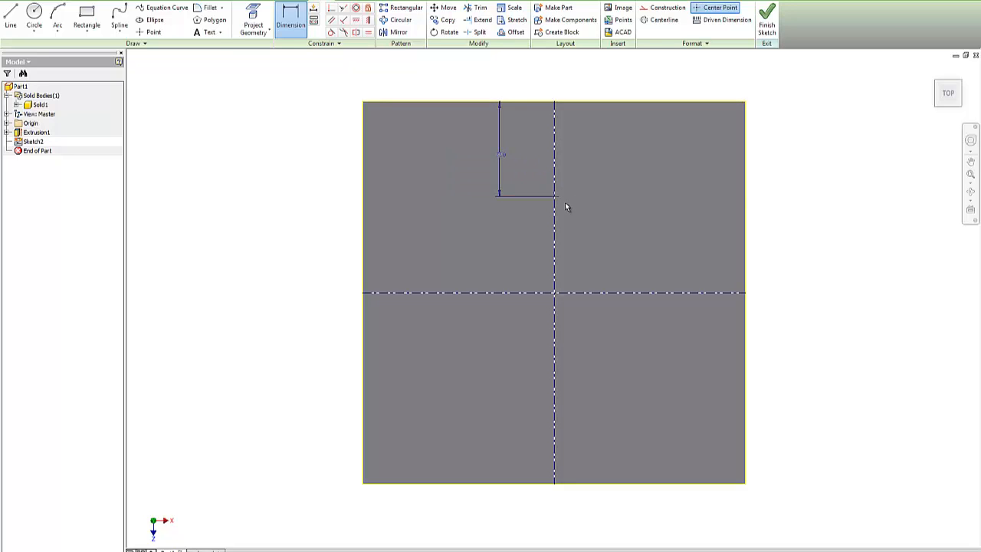
scroll(559, 199, down, 5)
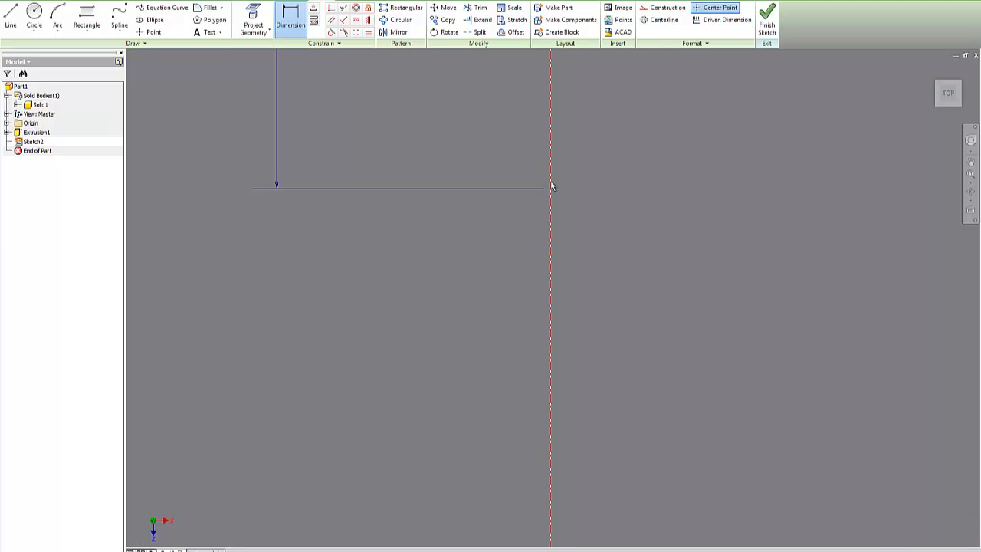
click(550, 180)
scroll(577, 134, up, 5)
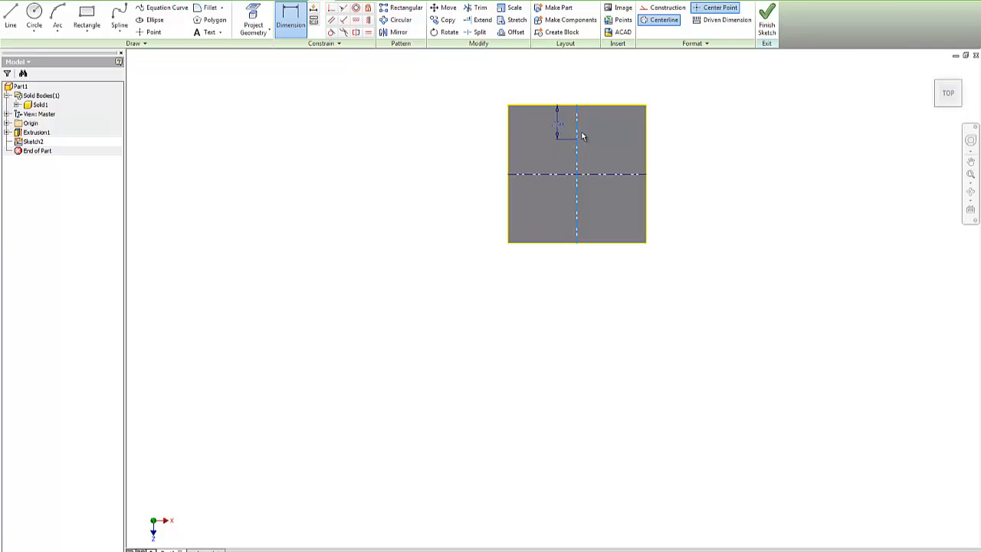
key(Escape)
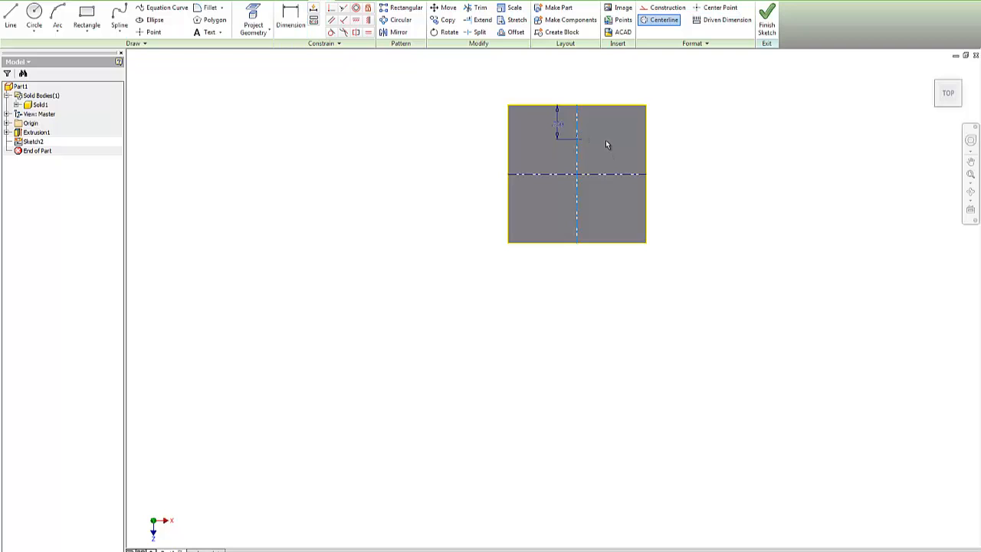
scroll(577, 138, down, 3)
scroll(576, 140, down, 5)
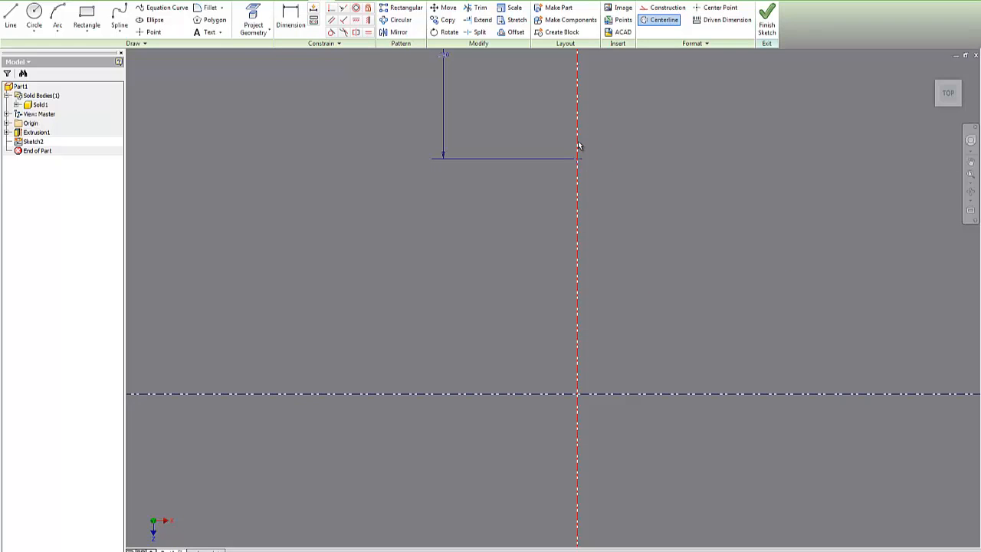
scroll(579, 148, up, 3)
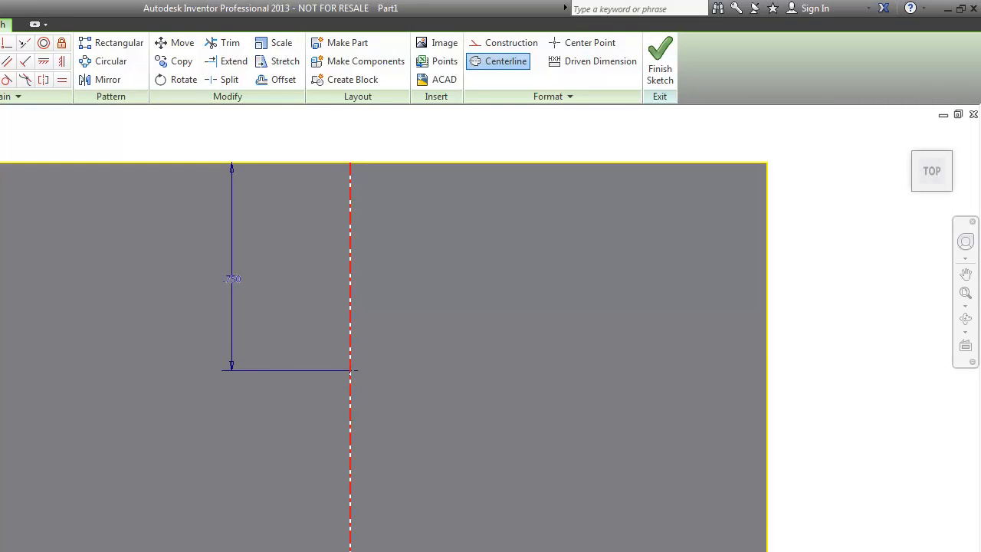
Step: Finish Sketch2 and start a work axis from the Work Features panel
click(661, 61)
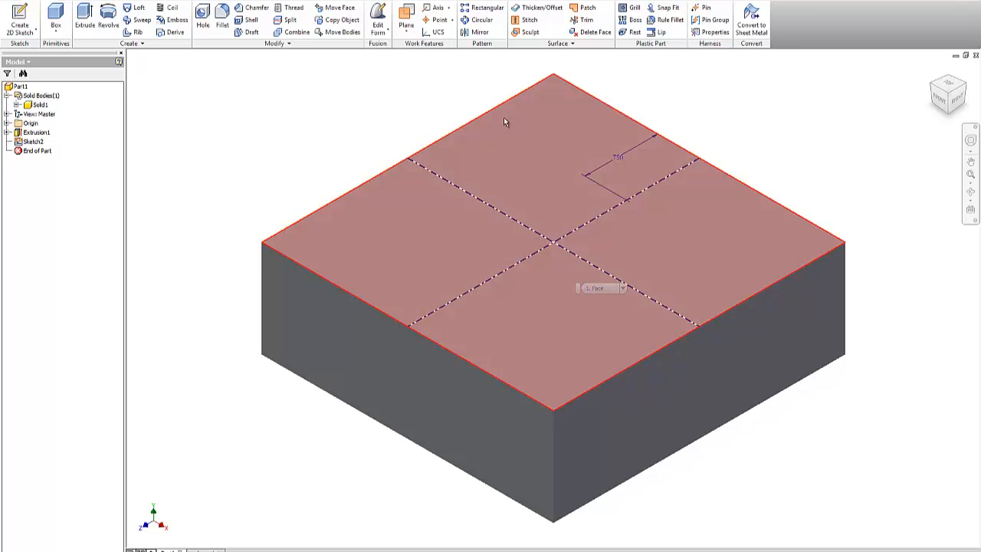
click(437, 9)
scroll(554, 242, up, 10)
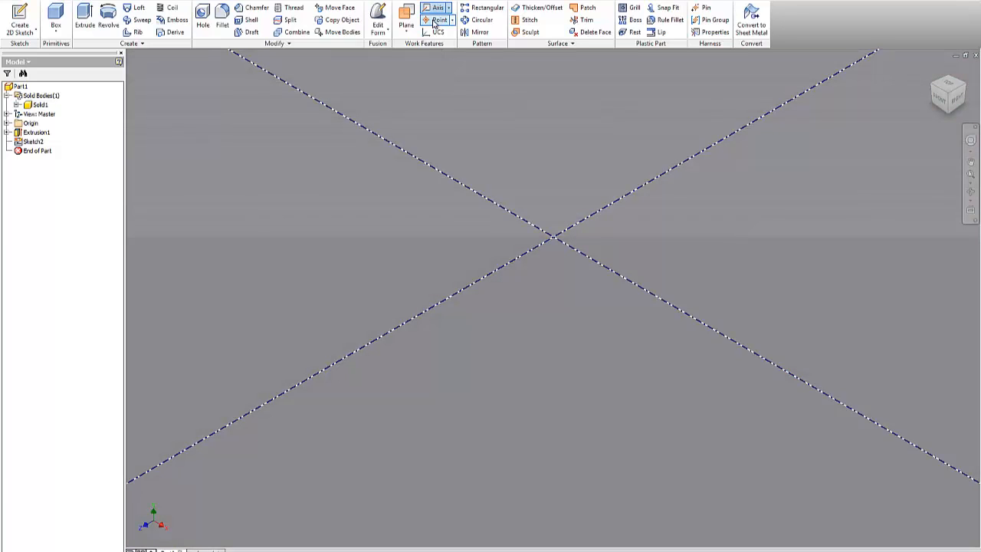
Step: View the top face straight on, zoom in, and start the work Axis command
click(434, 22)
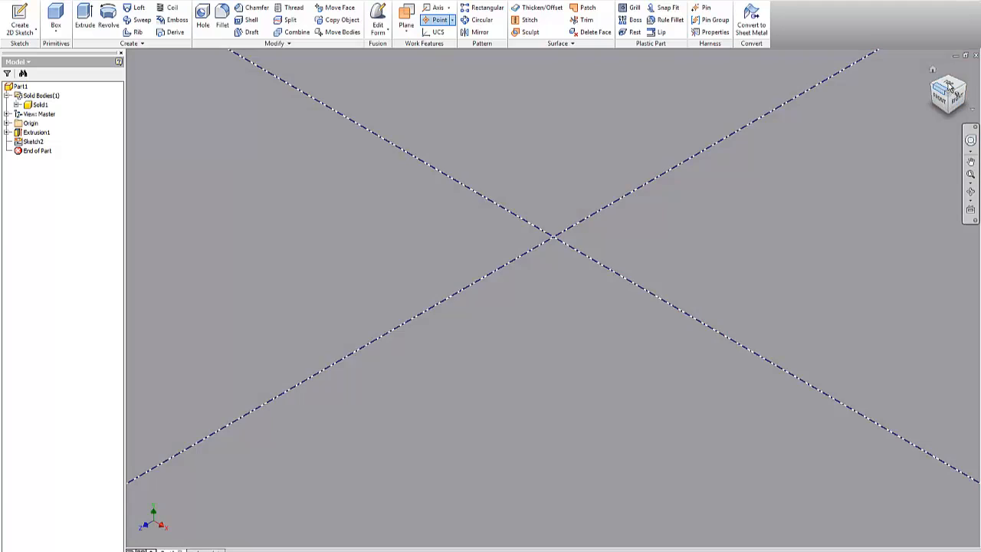
click(950, 89)
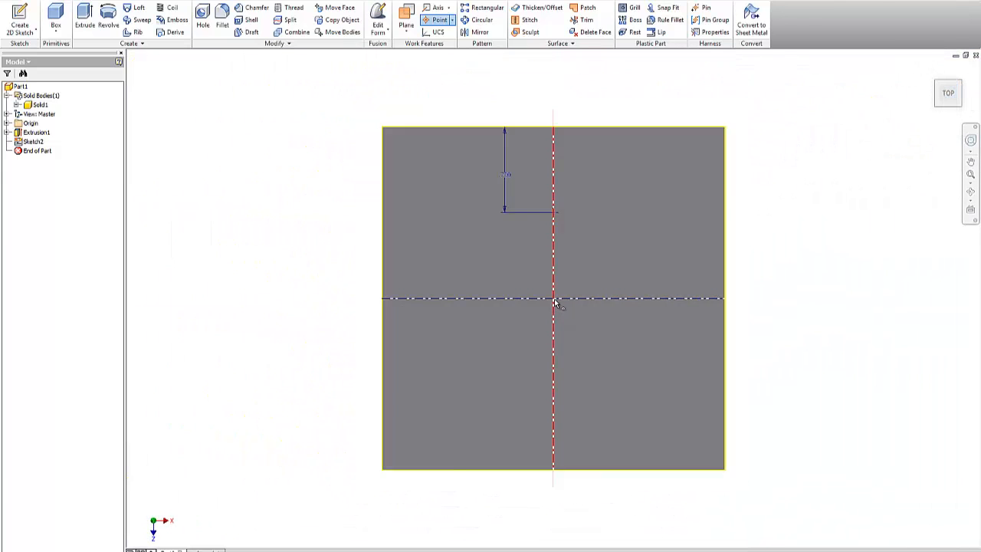
scroll(555, 303, down, 5)
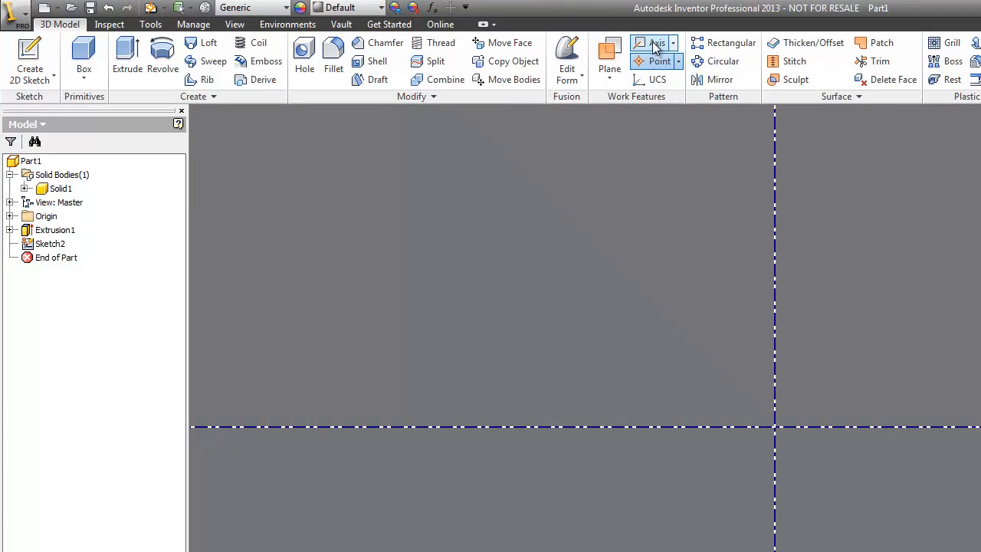
click(435, 6)
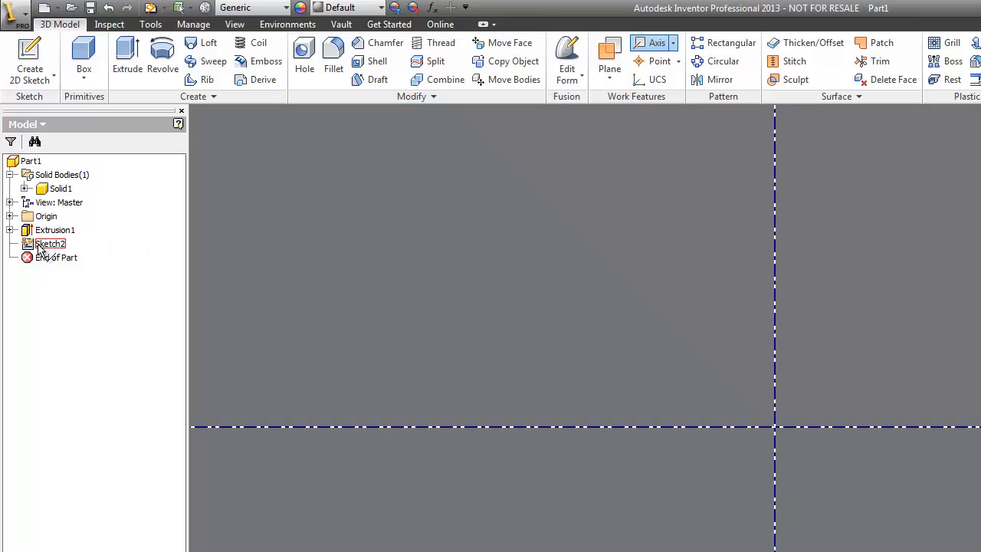
mouse_move(29, 246)
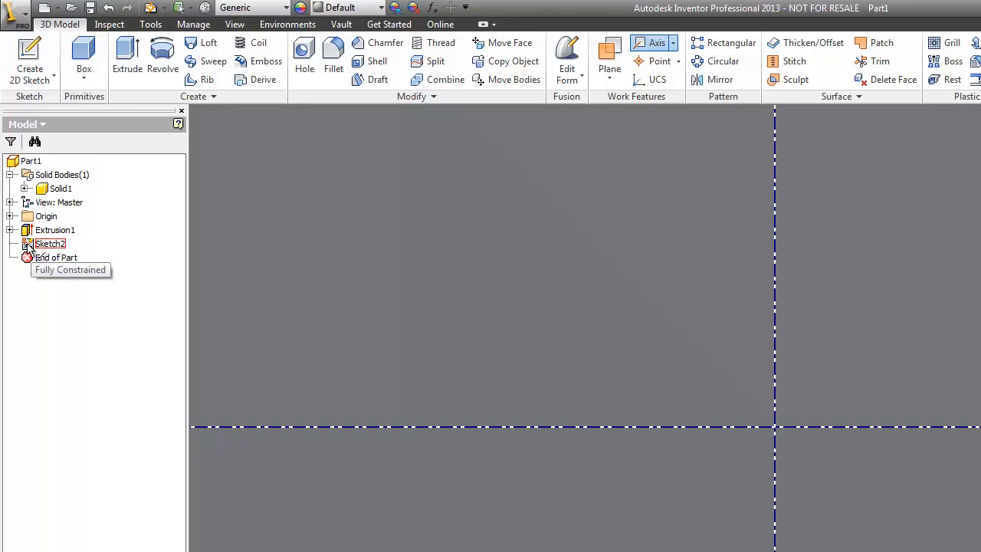
click(28, 246)
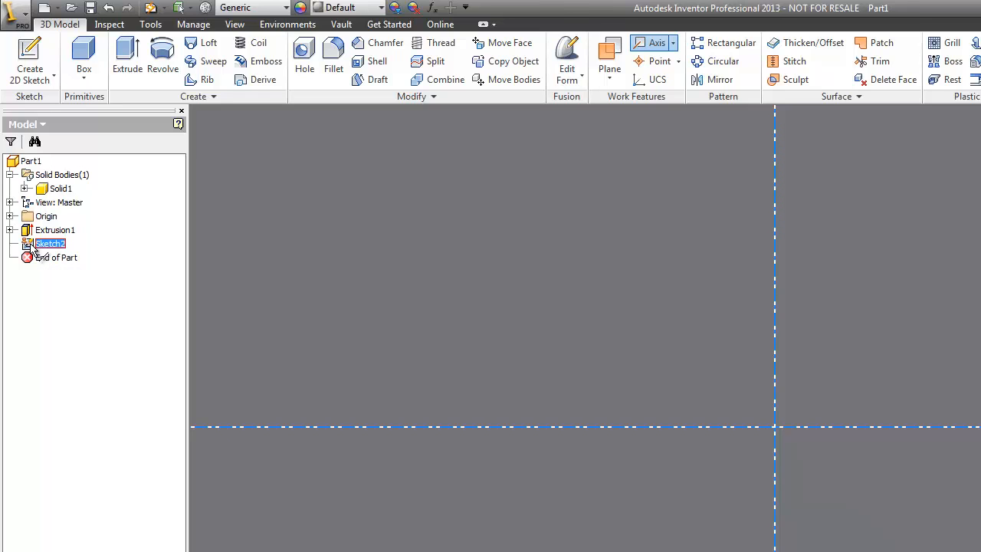
right_click(130, 252)
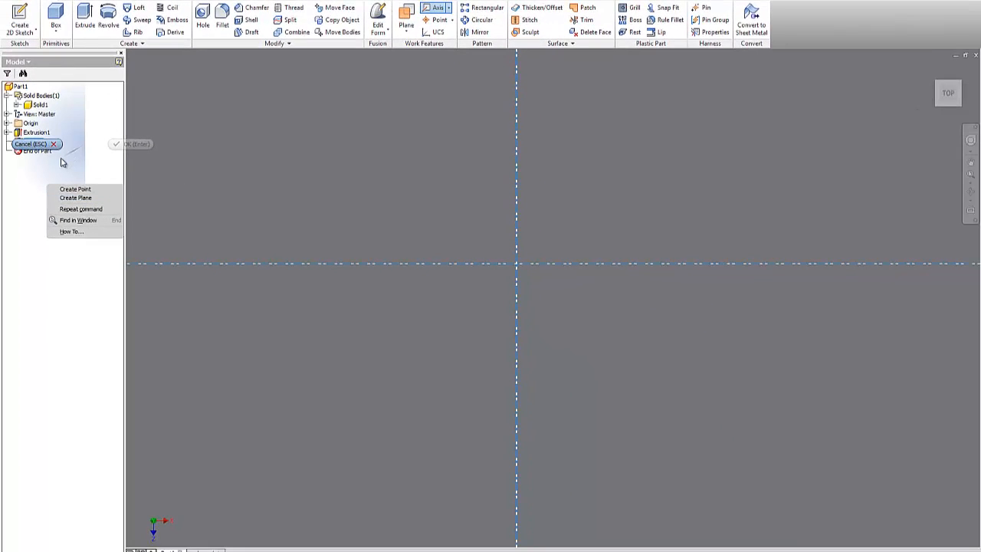
click(38, 145)
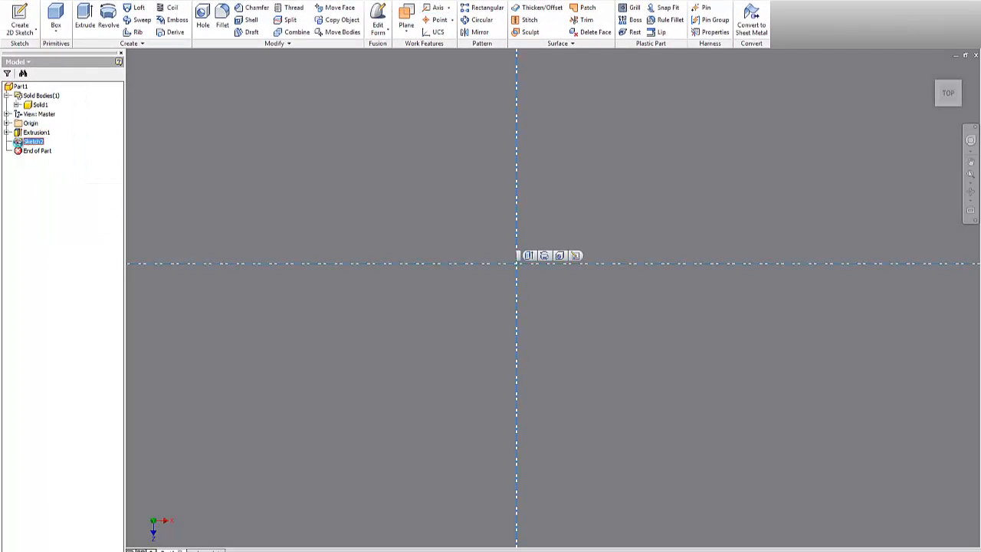
double_click(23, 144)
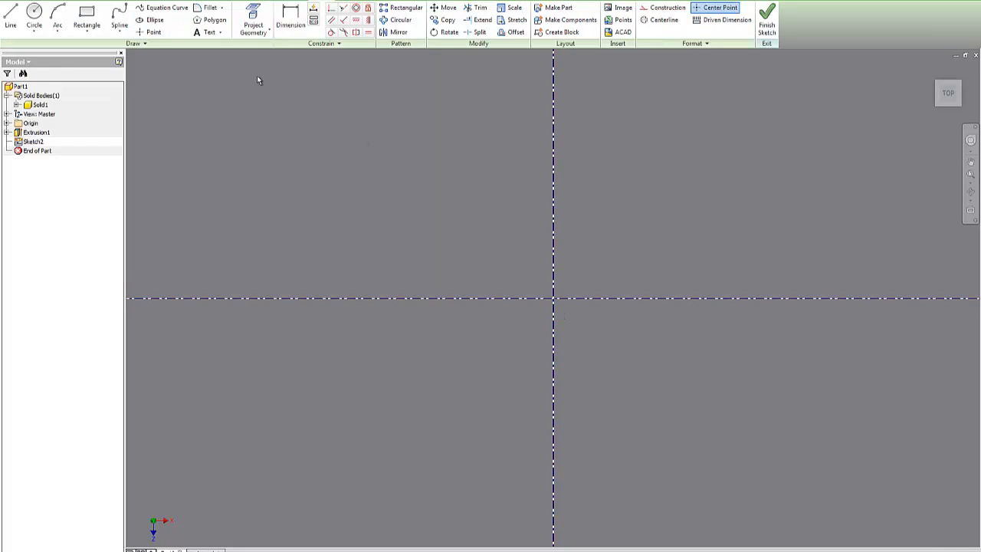
click(150, 31)
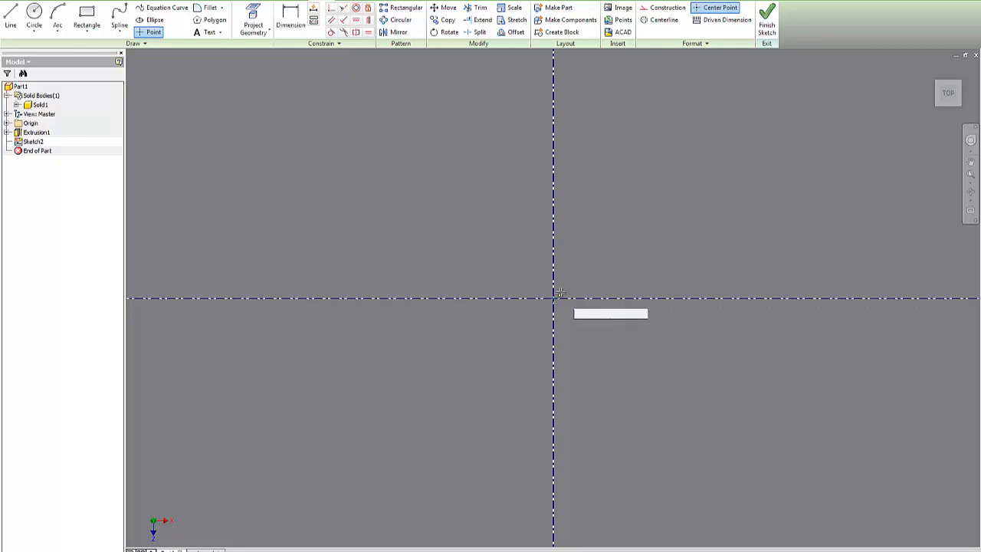
click(767, 23)
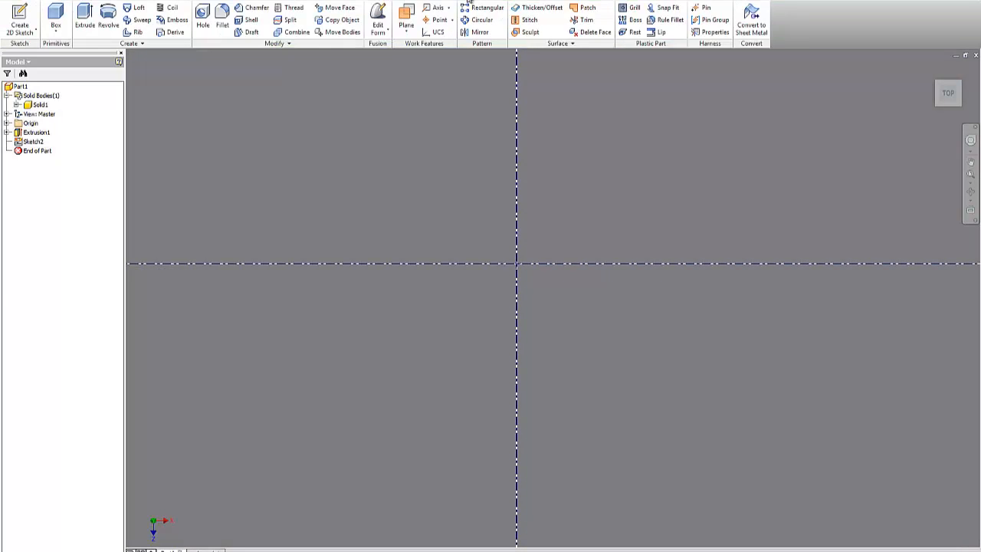
Step: Create Work Axis1 along the origin Y Axis through the block's centre
click(434, 7)
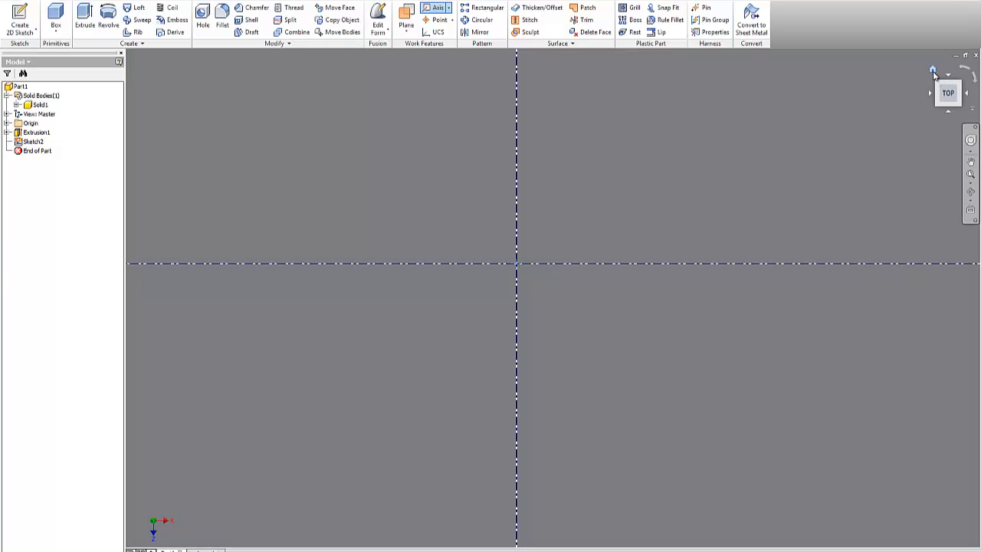
click(933, 72)
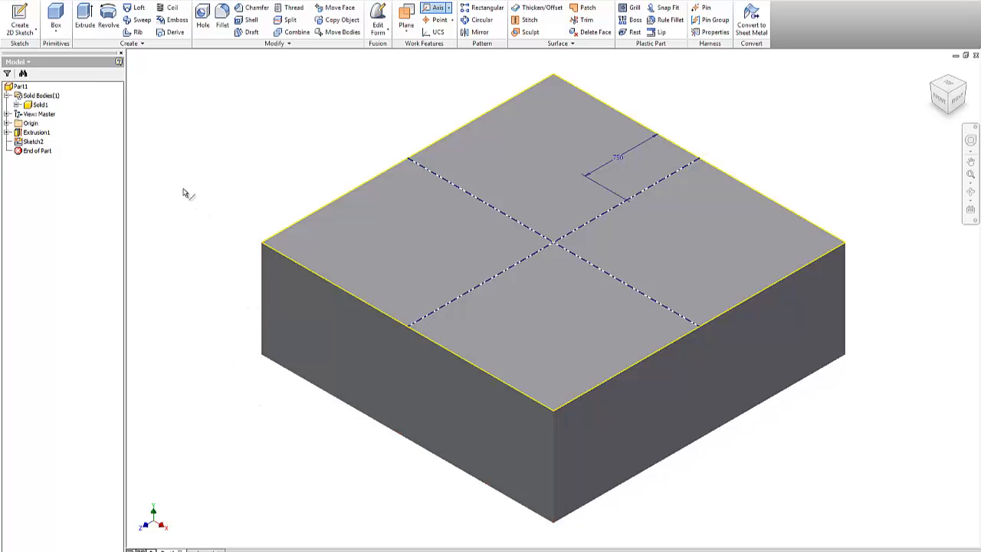
click(7, 123)
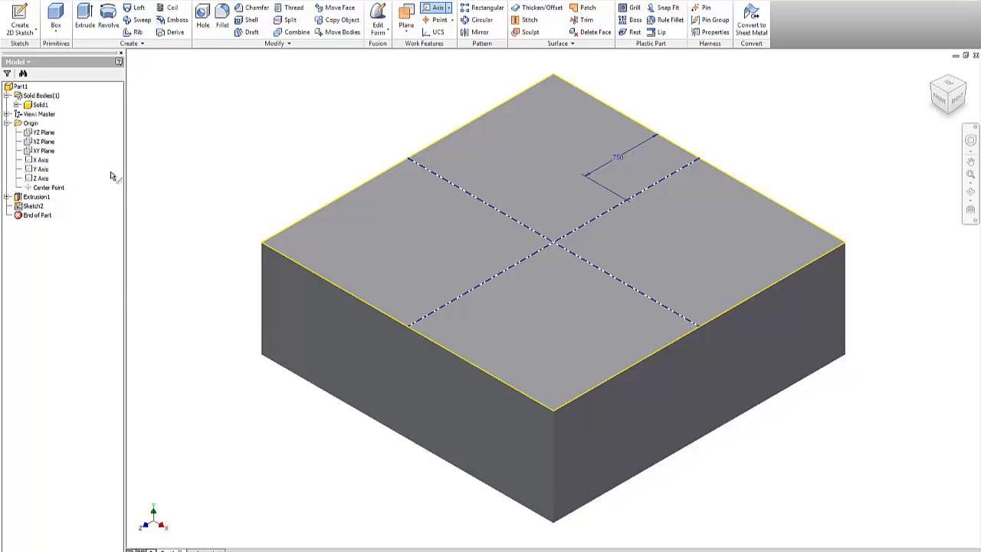
click(38, 169)
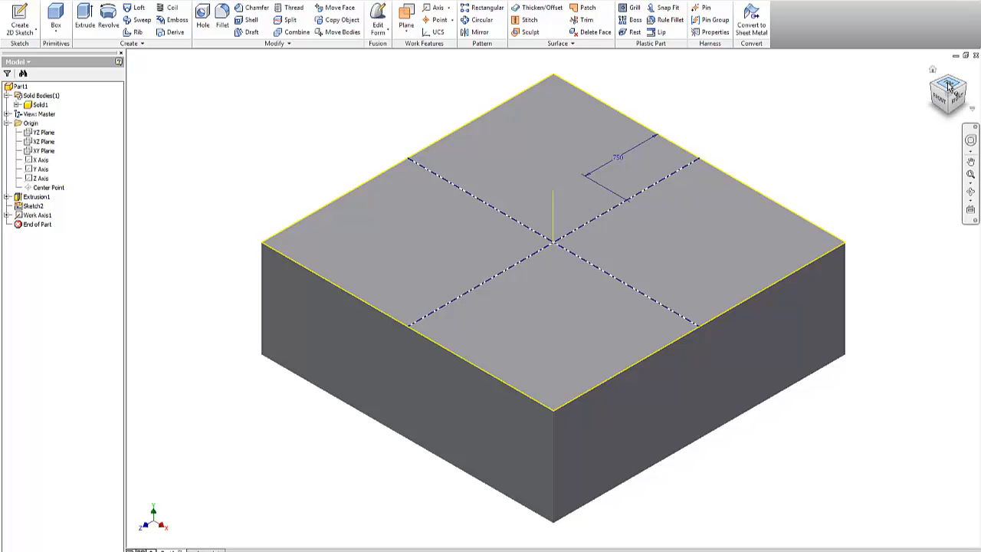
click(555, 231)
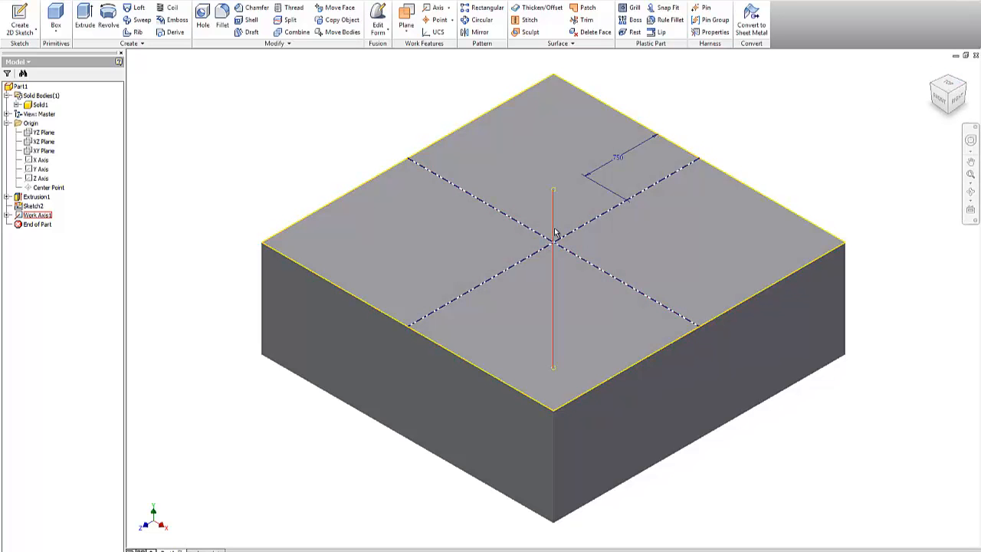
key(Escape)
Step: Start a 0.125 in Through All hole on the top face, trying On Point and From Sketch placements
click(954, 84)
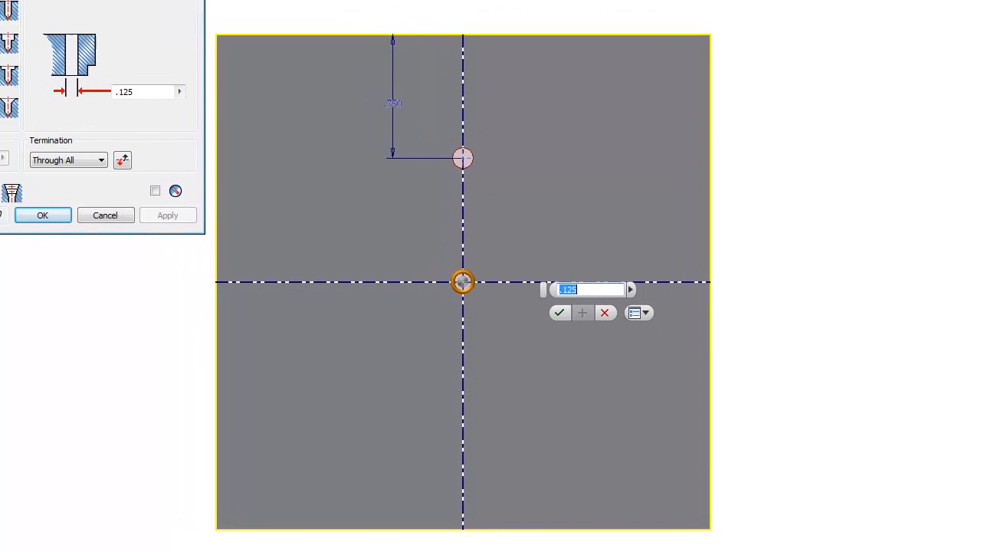
click(59, 43)
click(40, 95)
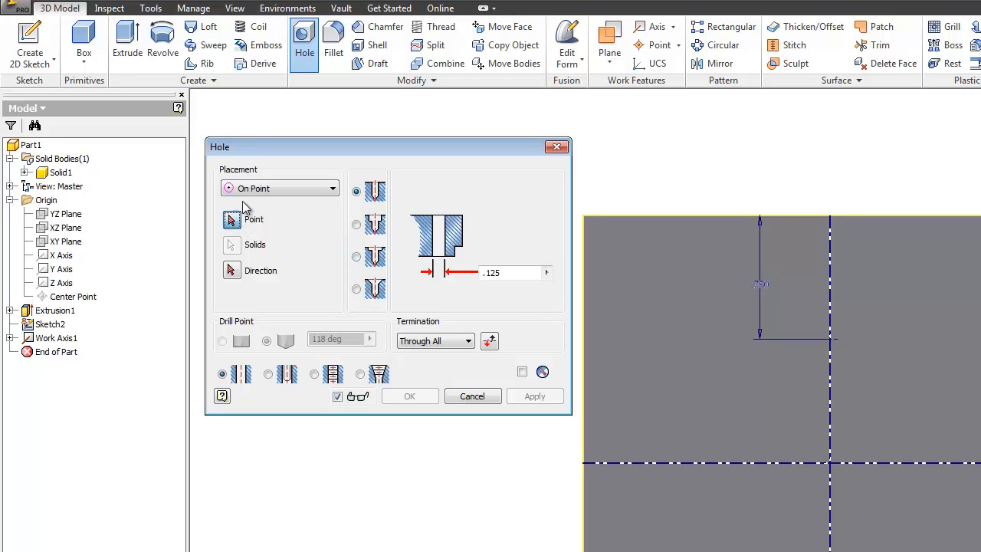
click(269, 189)
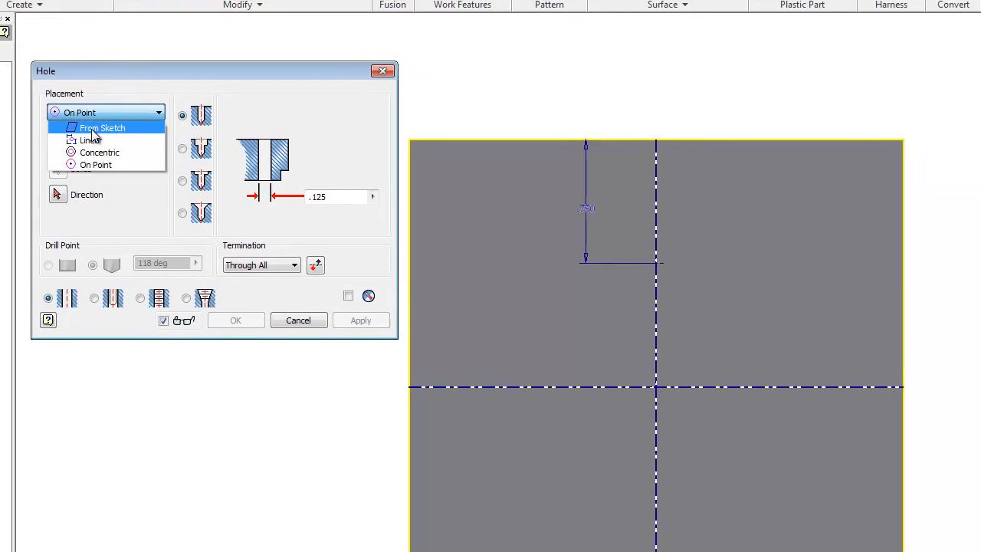
click(267, 205)
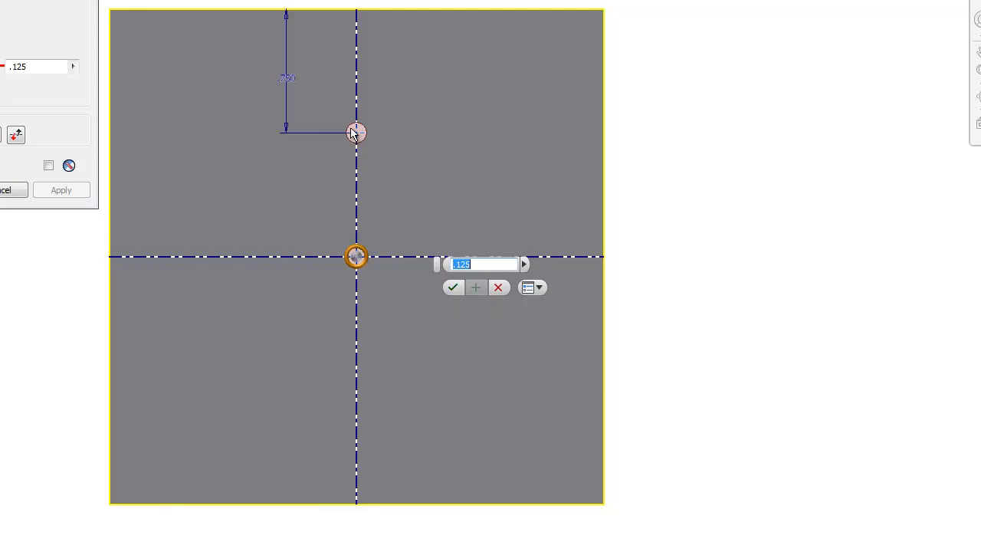
click(498, 288)
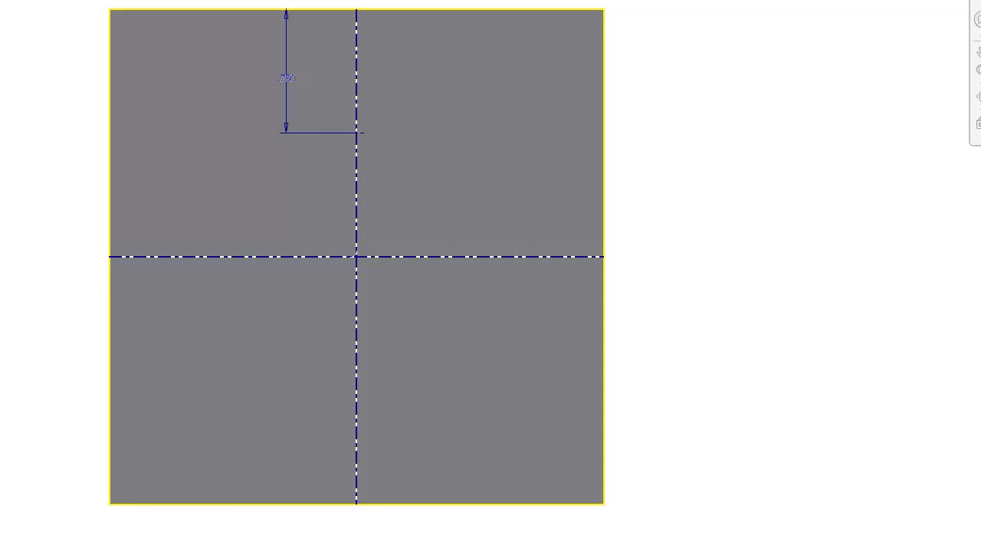
click(202, 18)
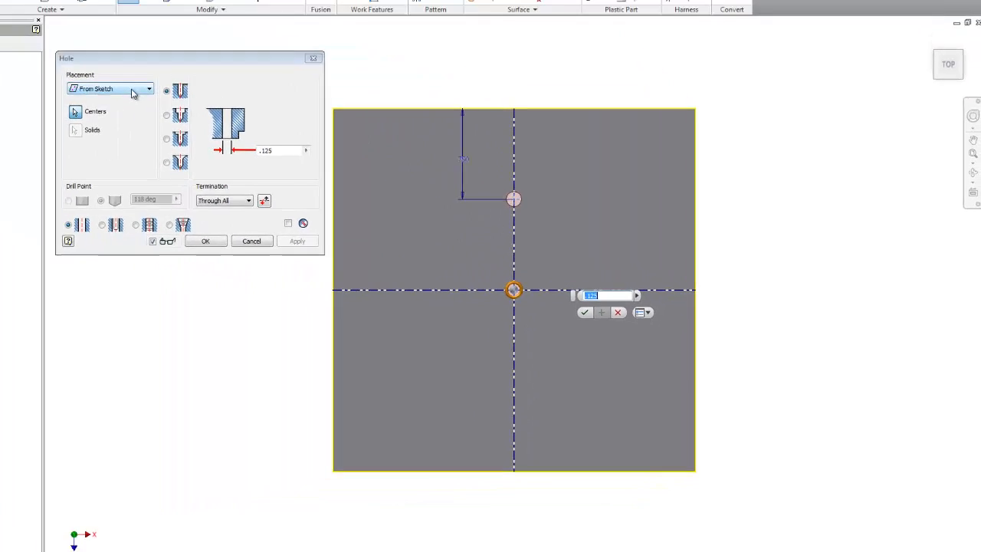
click(206, 116)
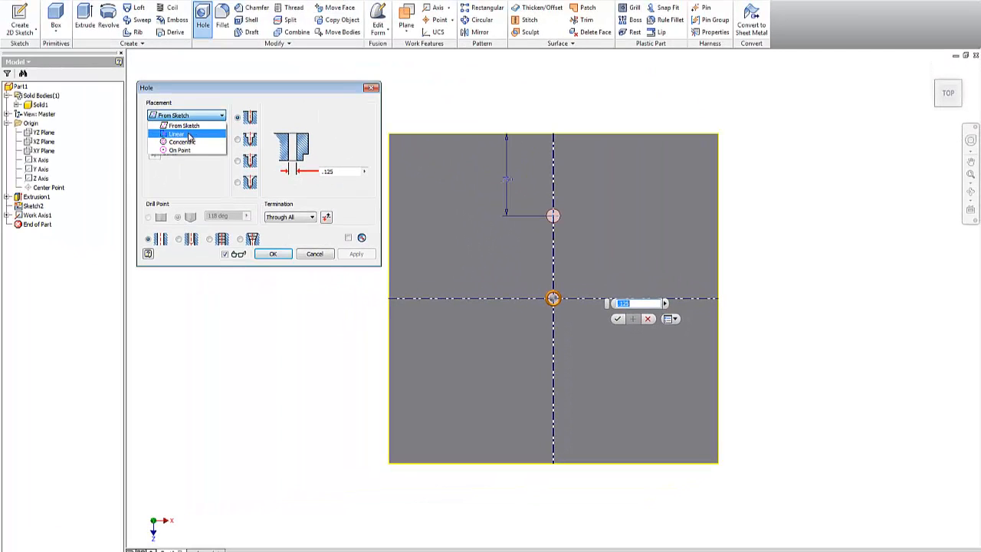
Step: Create the hole with Linear placement on the block's top face
click(189, 135)
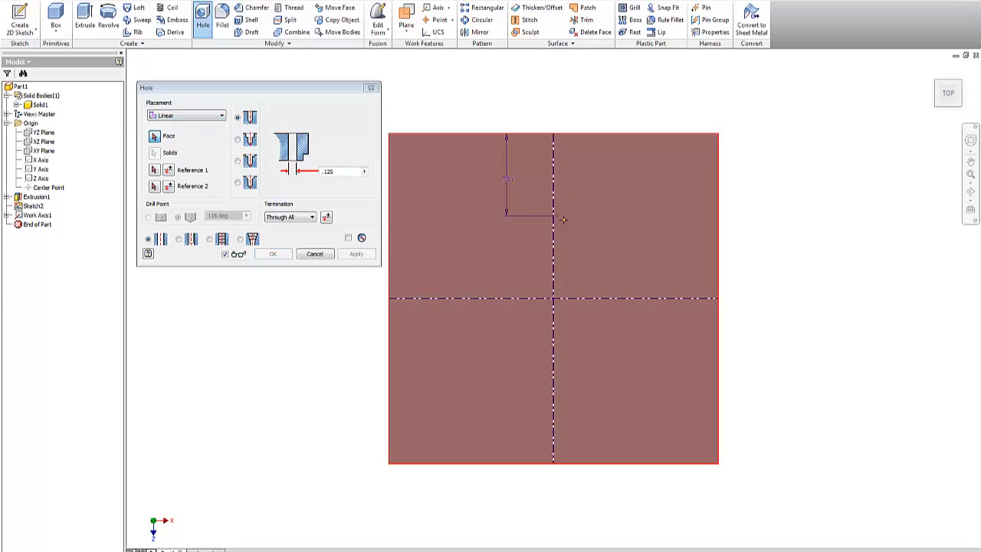
scroll(551, 215, up, 5)
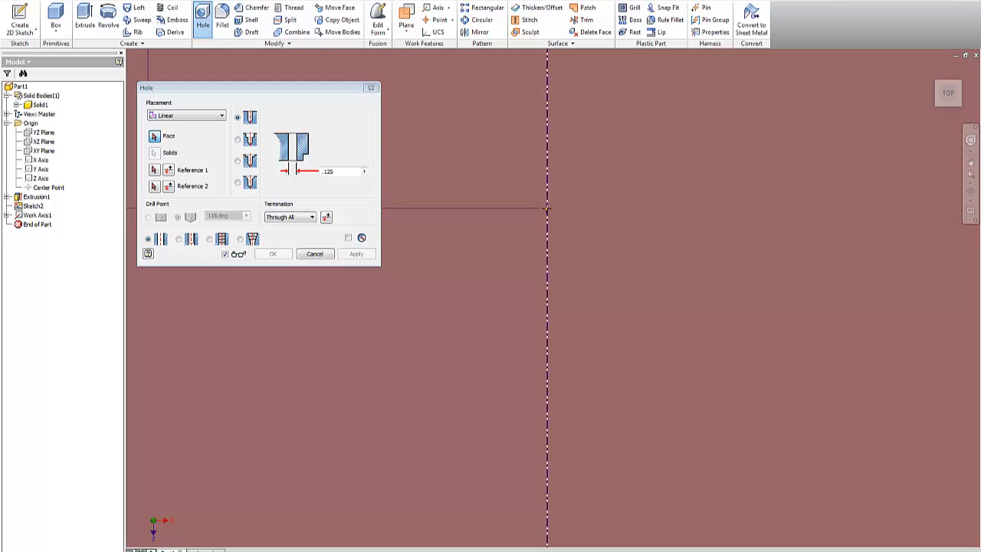
click(547, 207)
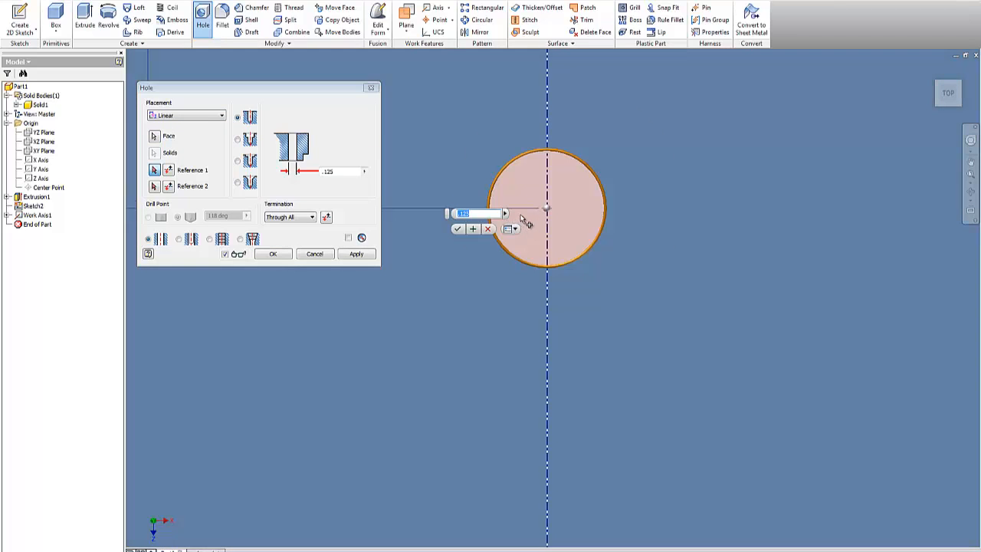
scroll(526, 220, down, 5)
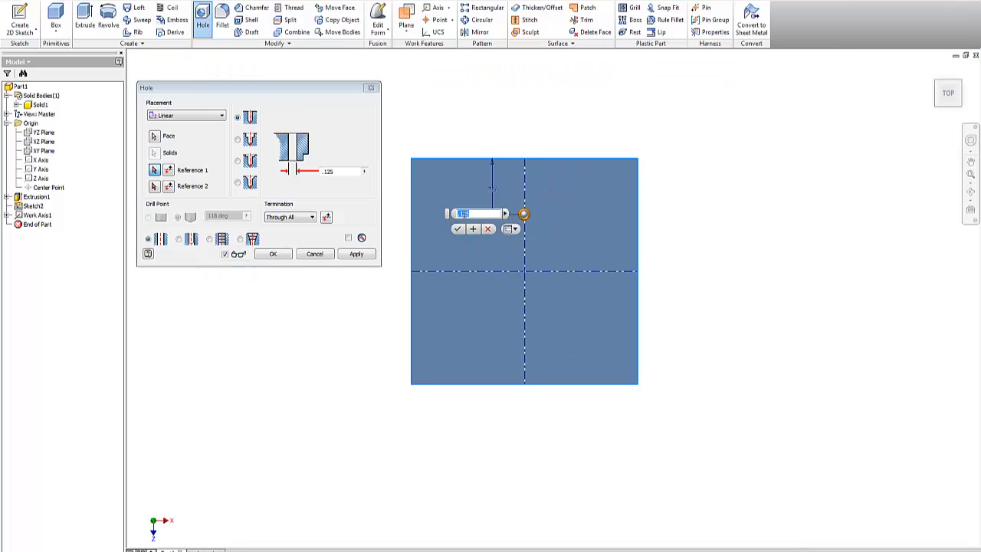
click(458, 230)
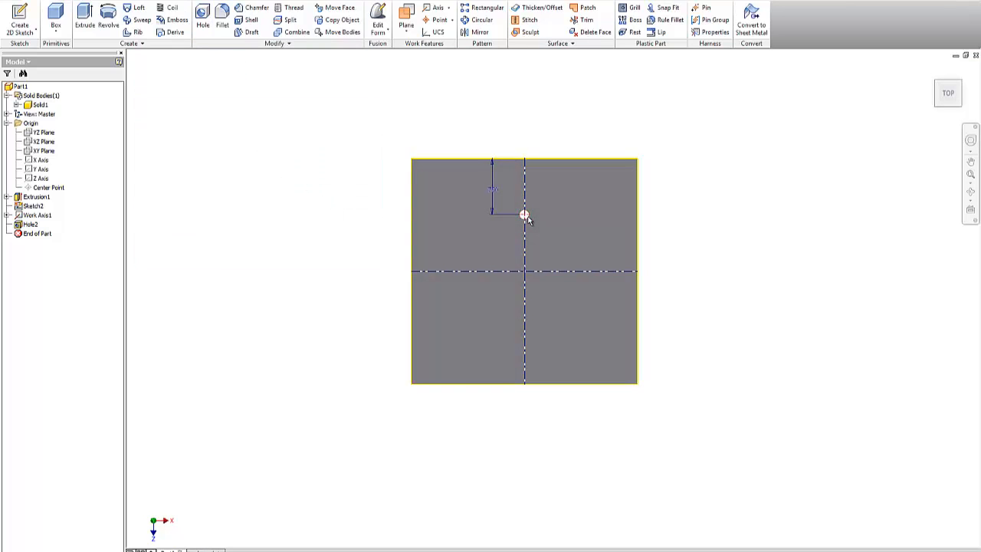
Step: Edit Hole2 to sit 0.750 in from the top edge and 1.500 in from the right edge
right_click(26, 223)
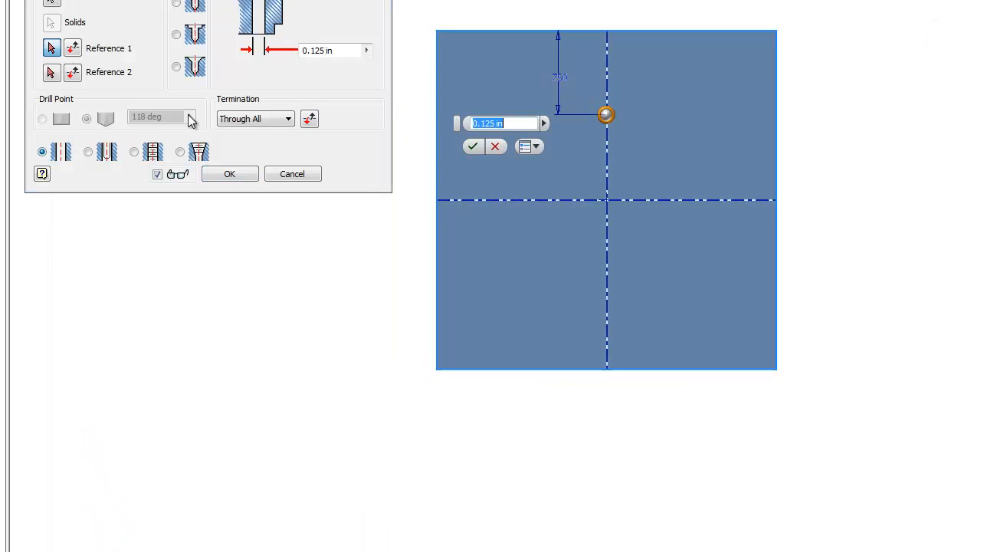
click(50, 50)
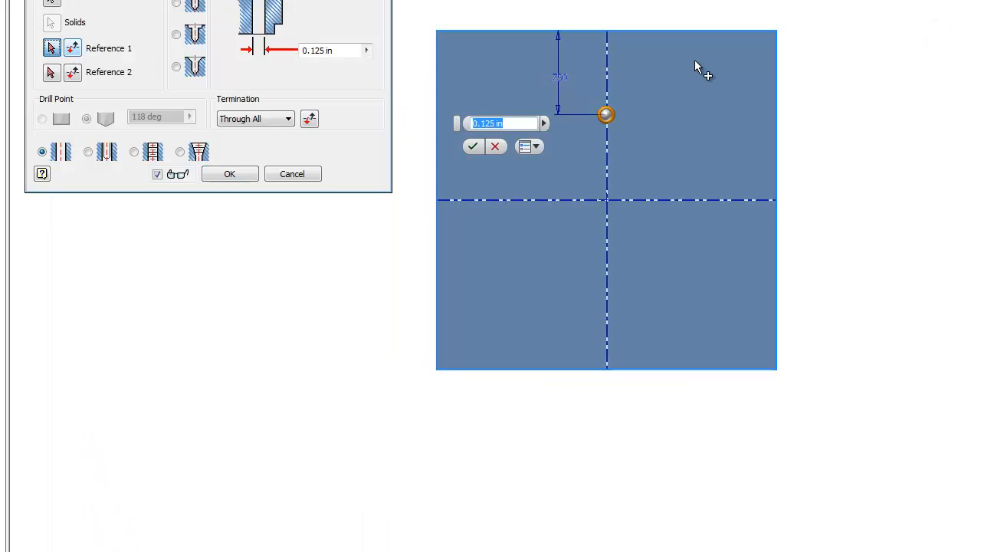
click(657, 31)
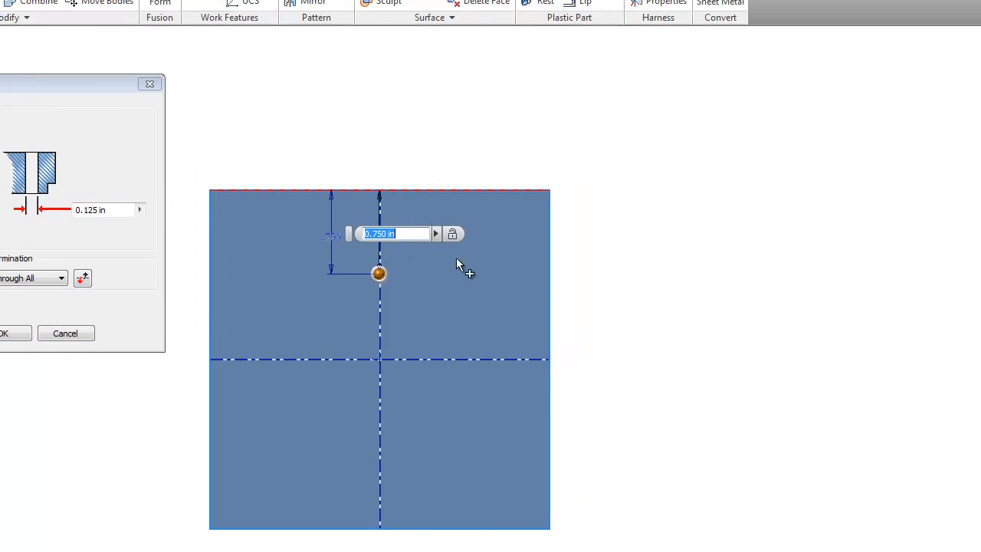
click(549, 274)
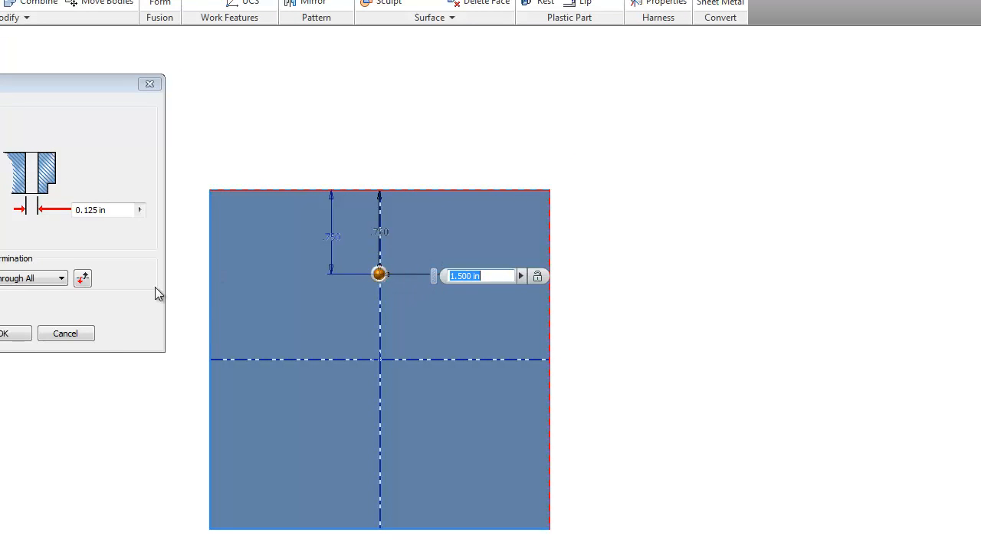
click(14, 333)
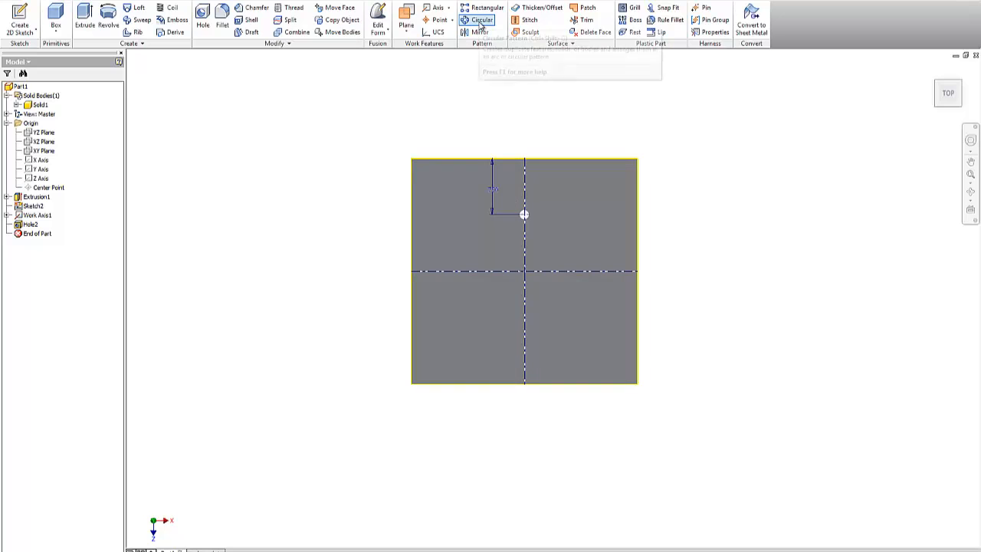
Step: Start a circular pattern of Hole2 rotating around Work Axis1
click(483, 21)
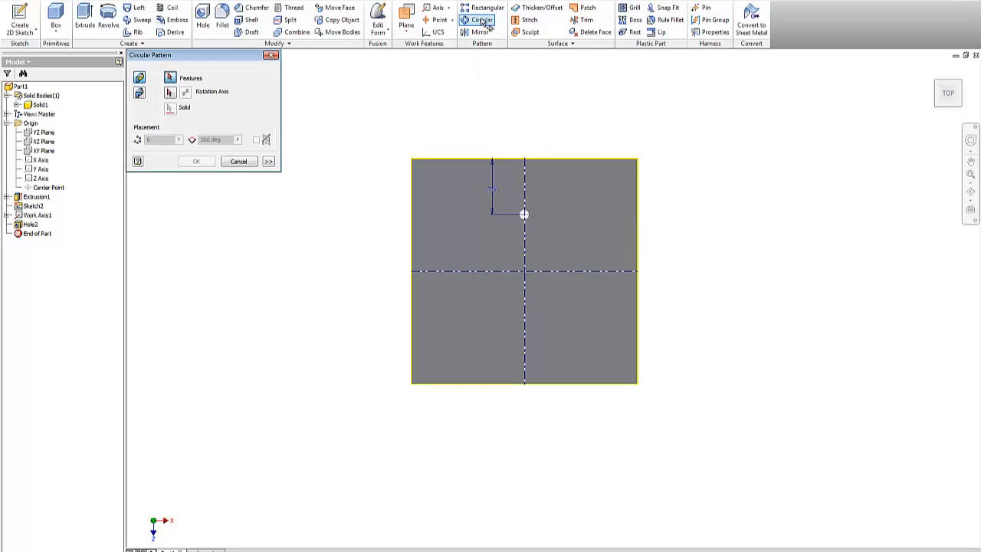
click(936, 82)
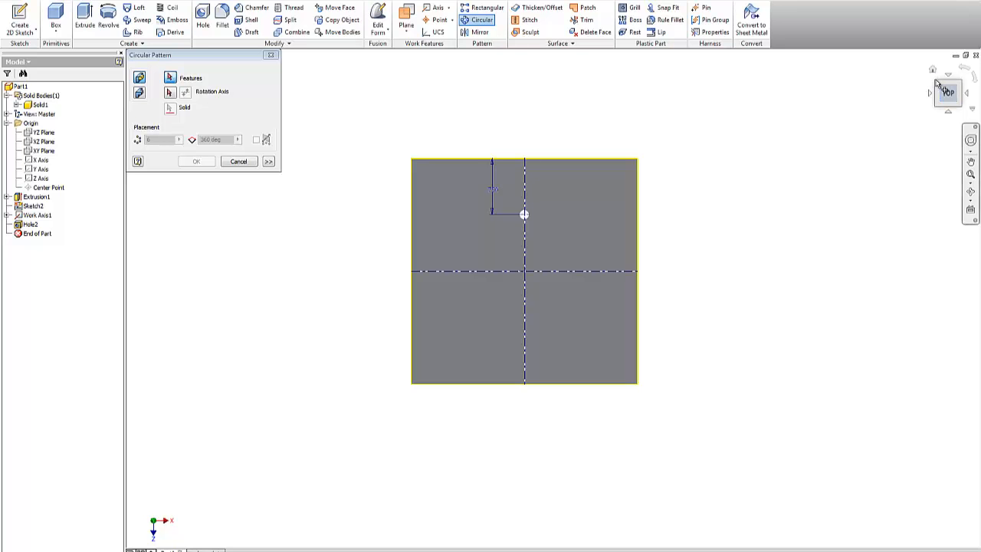
drag(937, 84, 958, 105)
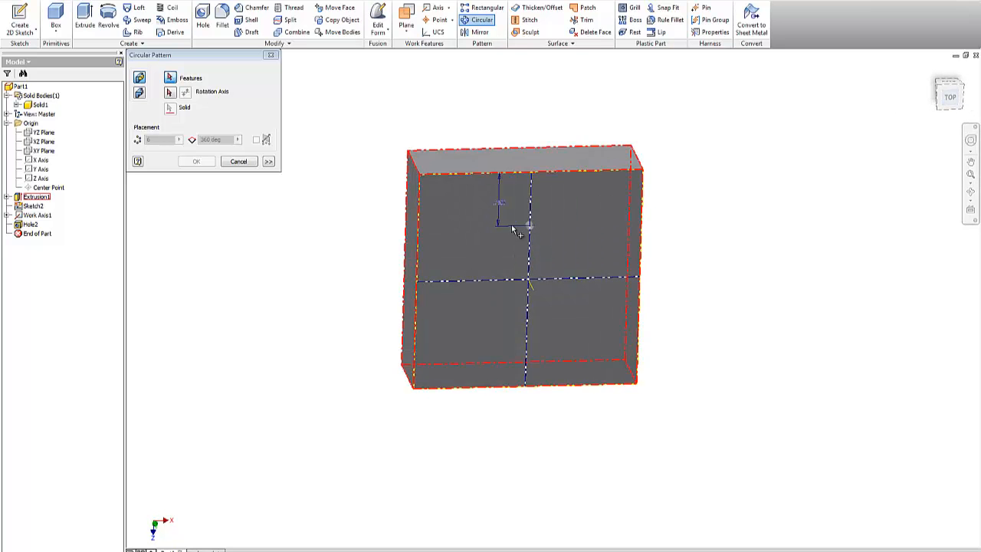
scroll(536, 230, up, 5)
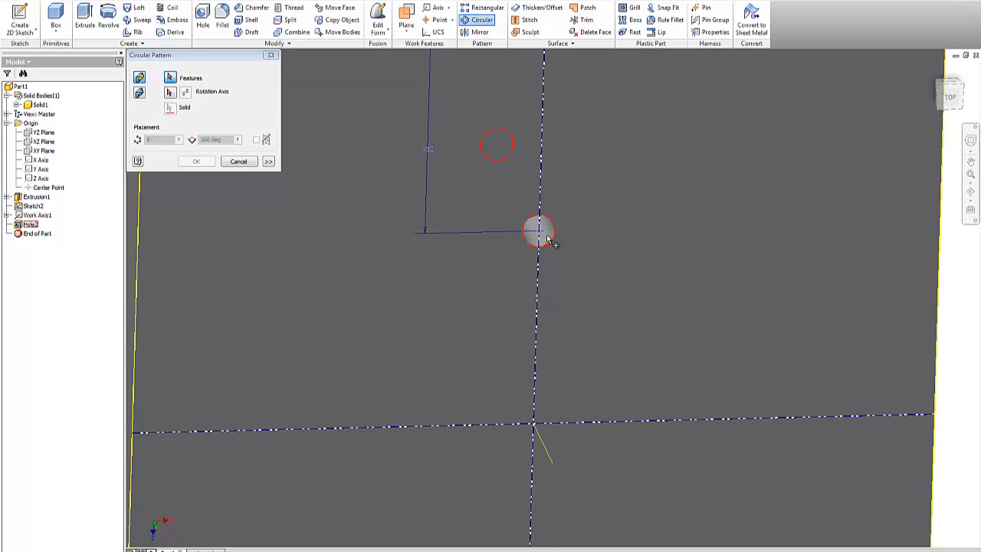
click(548, 238)
click(169, 93)
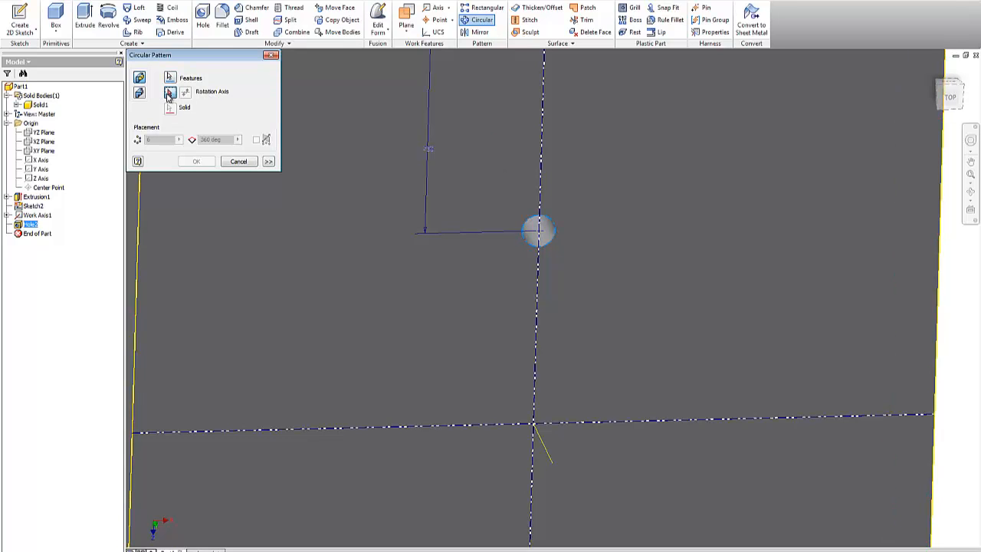
click(546, 450)
scroll(603, 314, down, 3)
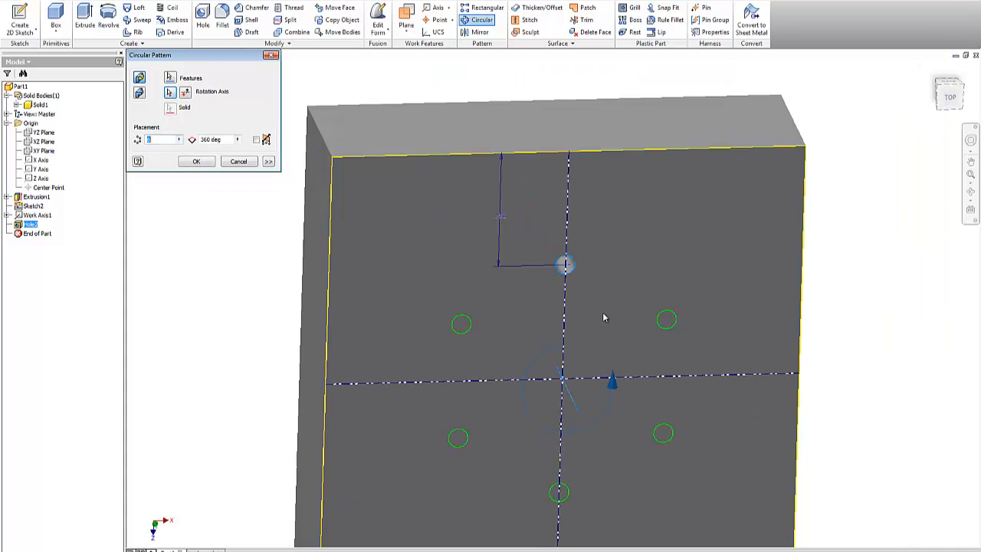
click(952, 91)
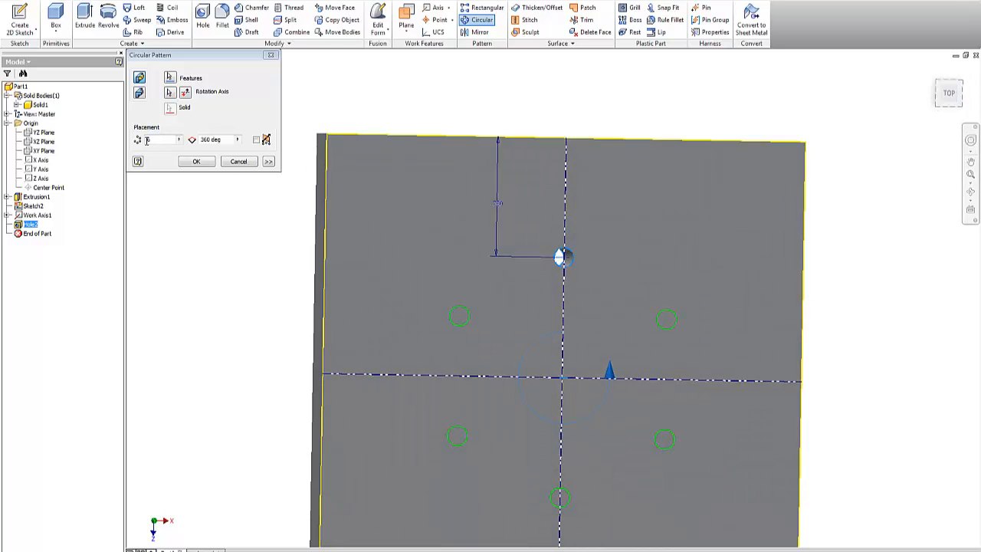
Step: Set the pattern to 3 occurrences over 360 degrees and create it
drag(160, 139, 136, 138)
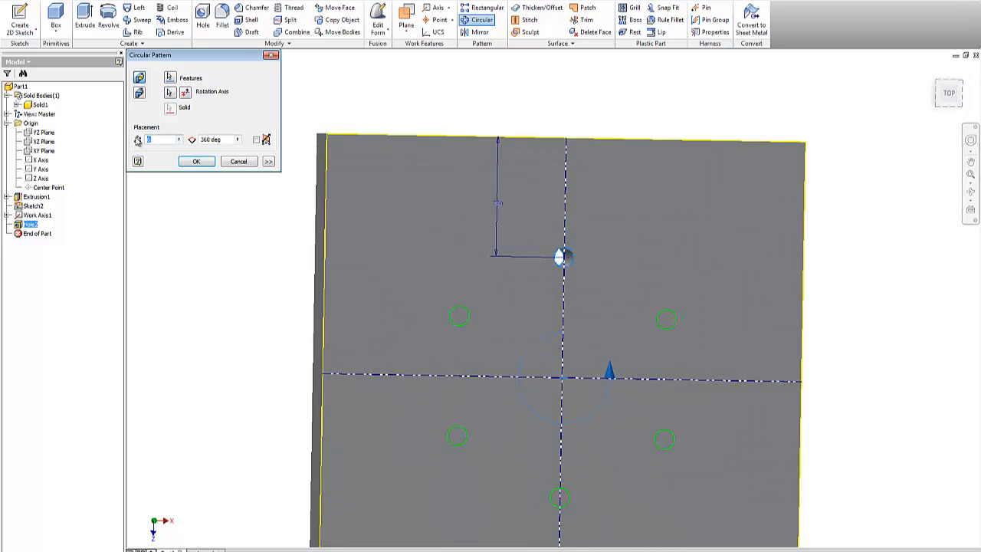
text(18)
key(Tab)
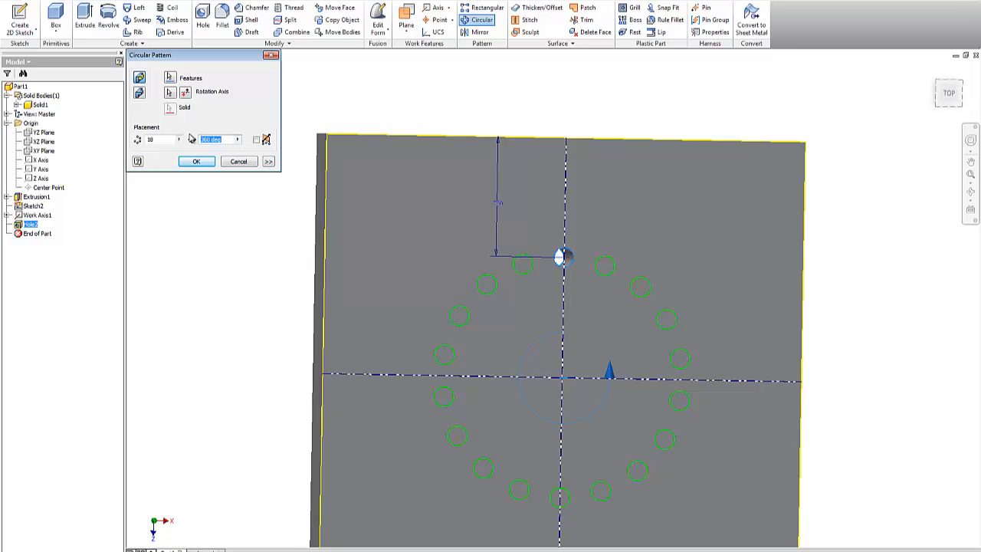
text(180)
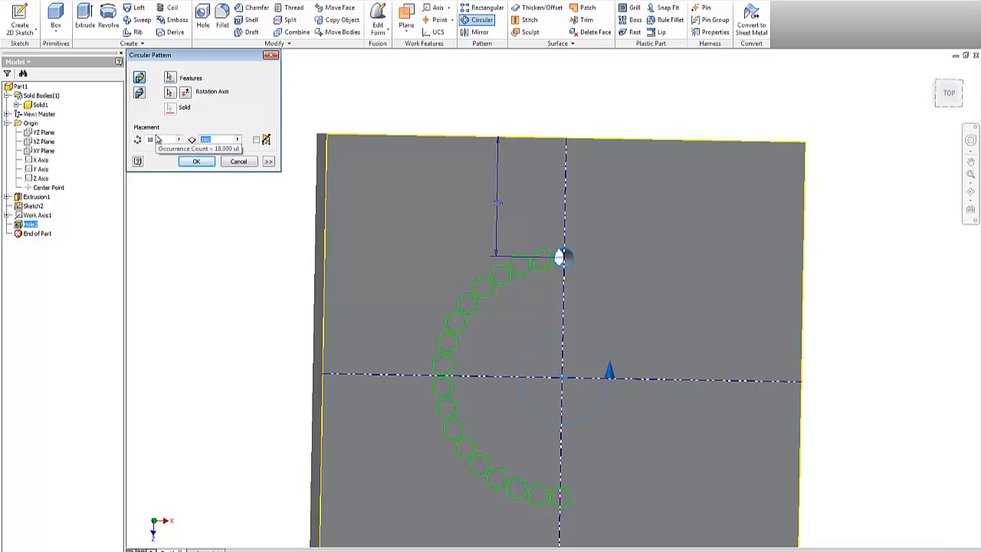
text(360)
drag(157, 140, 111, 138)
text(3)
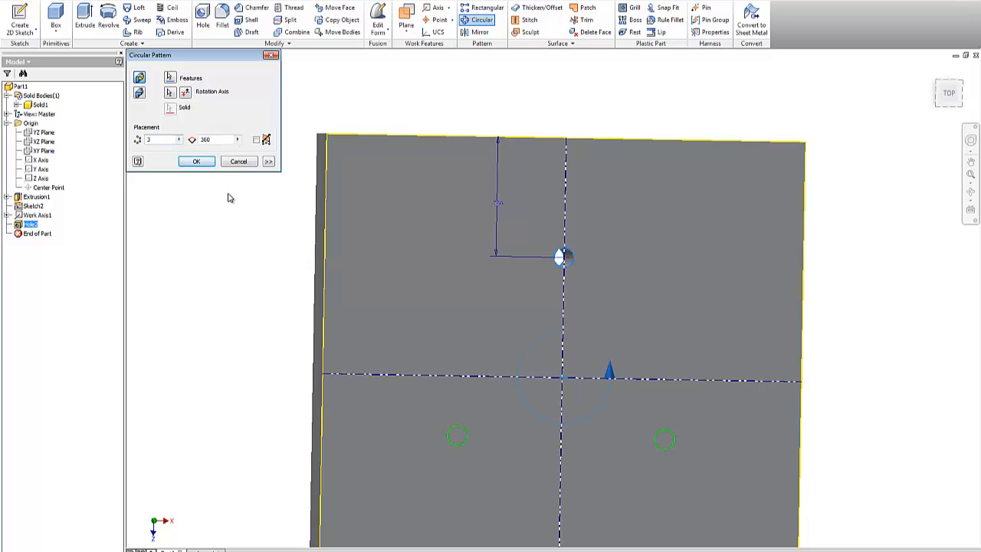
click(196, 161)
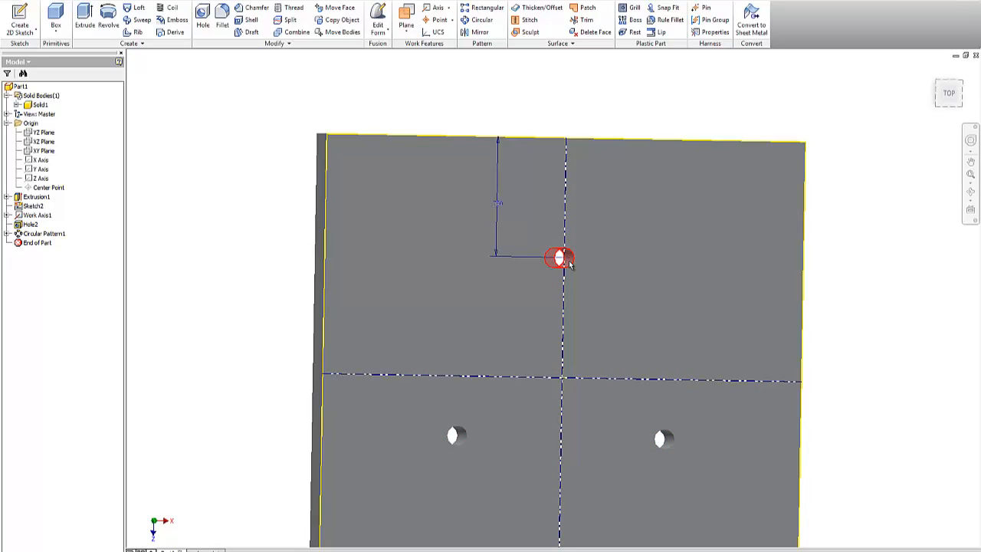
right_click(569, 262)
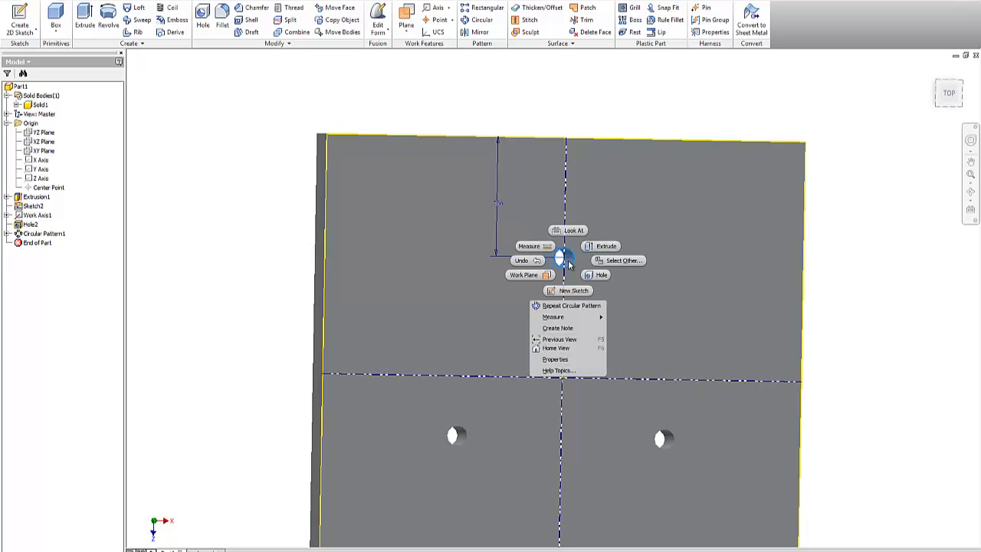
click(598, 275)
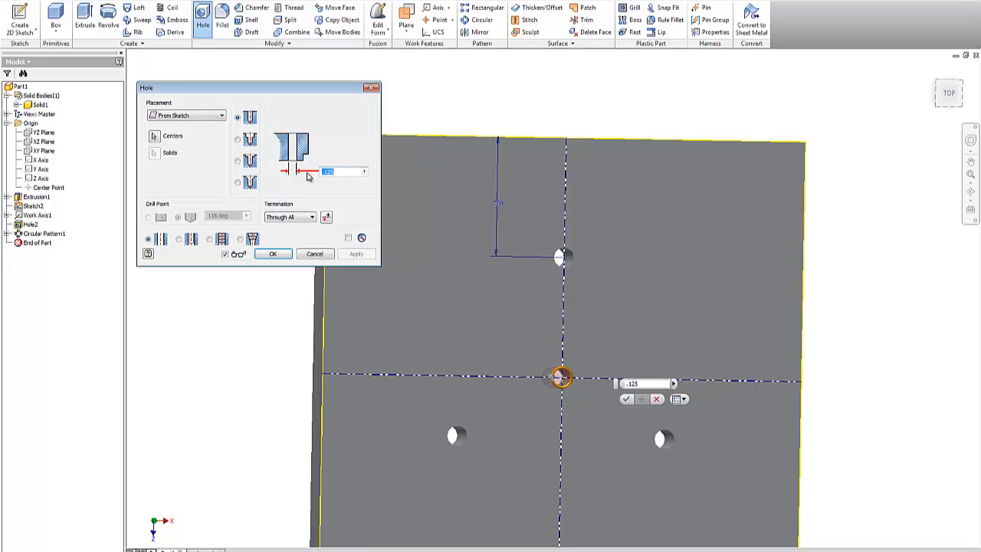
text(.2)
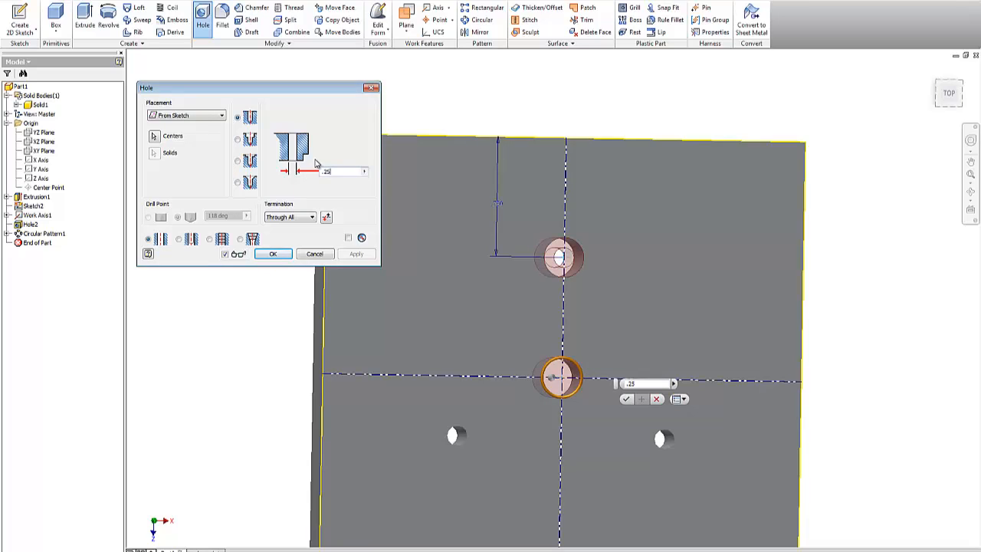
key(Return)
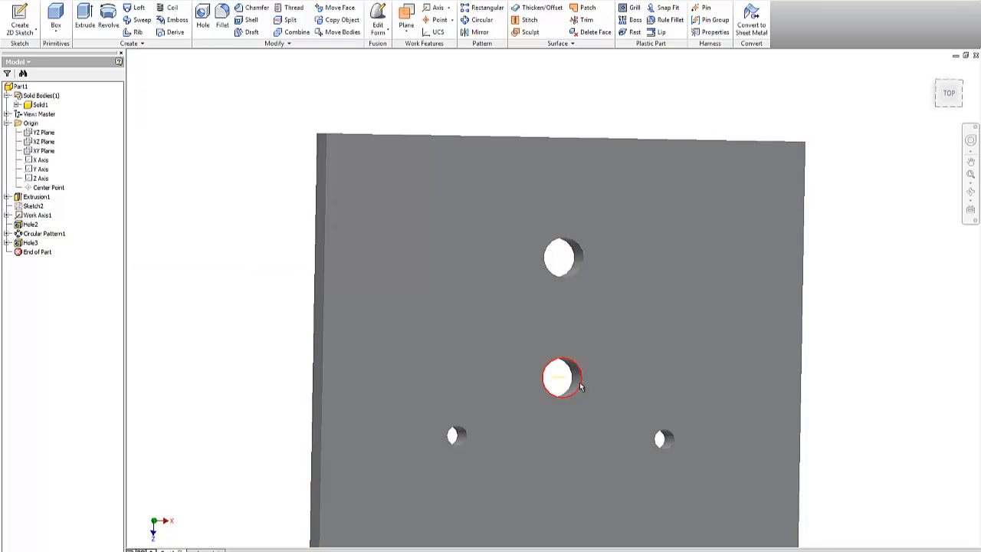
click(577, 386)
right_click(576, 385)
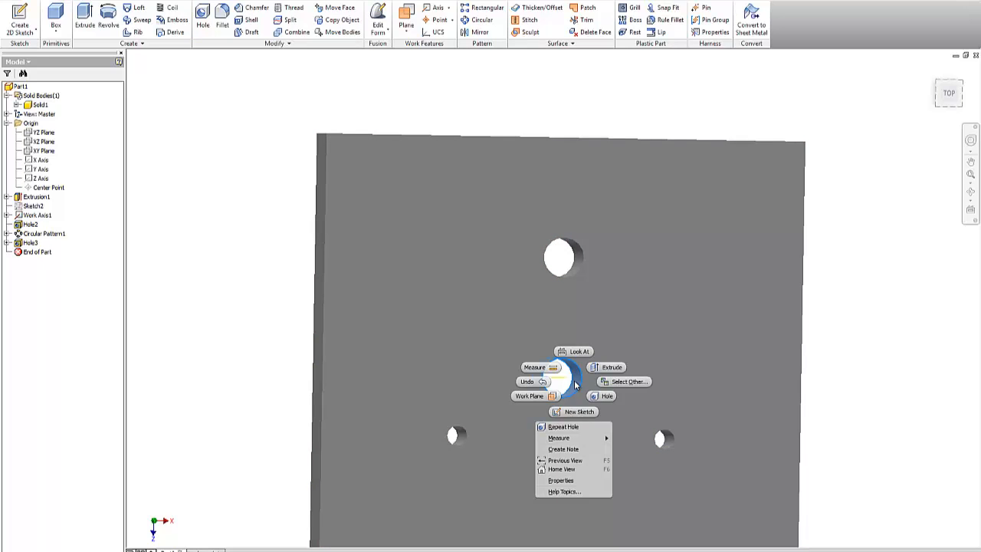
click(536, 383)
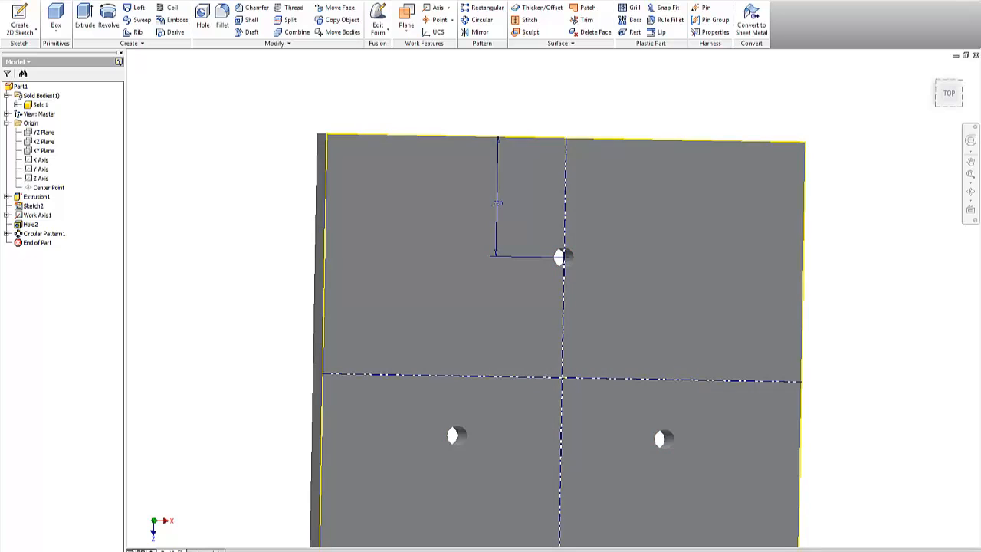
Step: Edit Hole2 and change its diameter from 0.125 in to 0.25 in
right_click(34, 229)
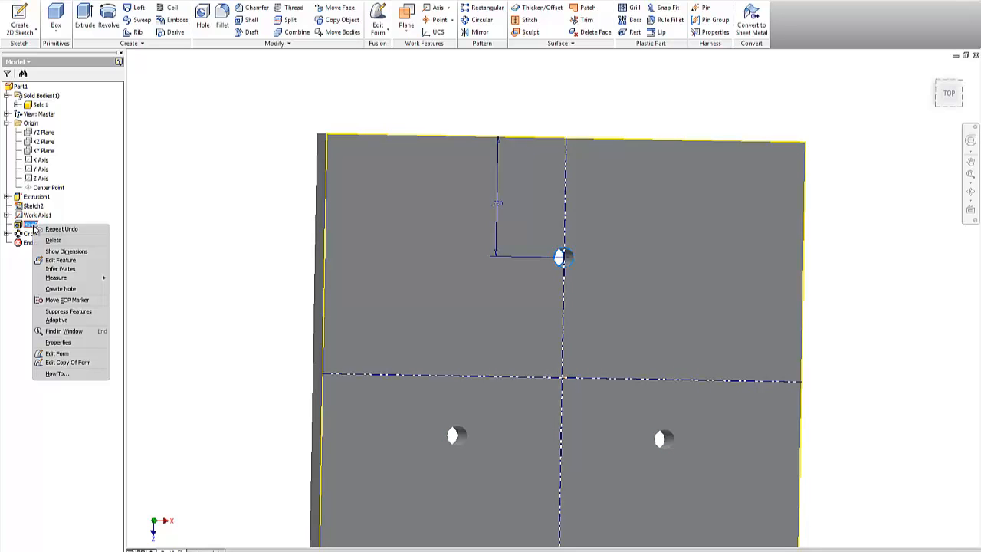
click(67, 260)
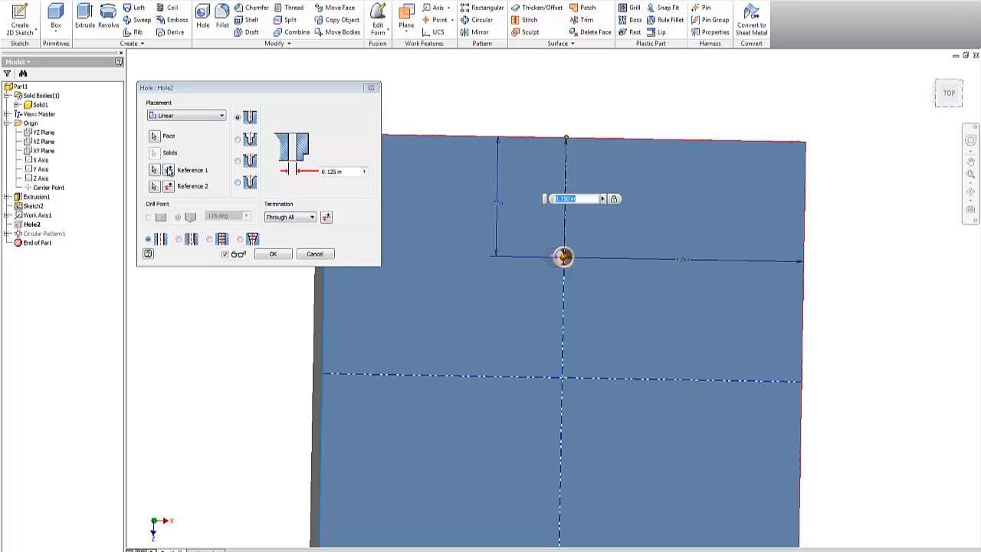
drag(344, 172, 299, 173)
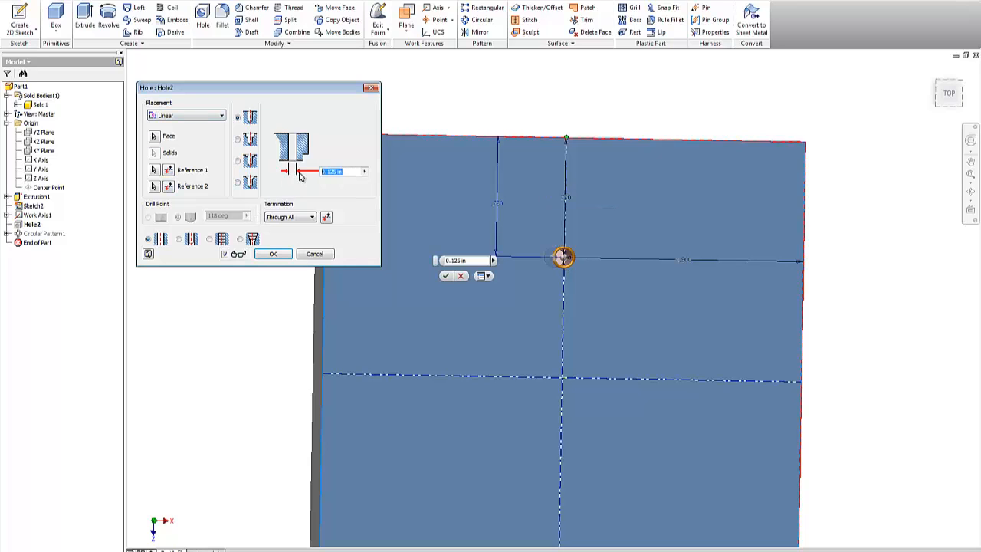
key(BackSpace)
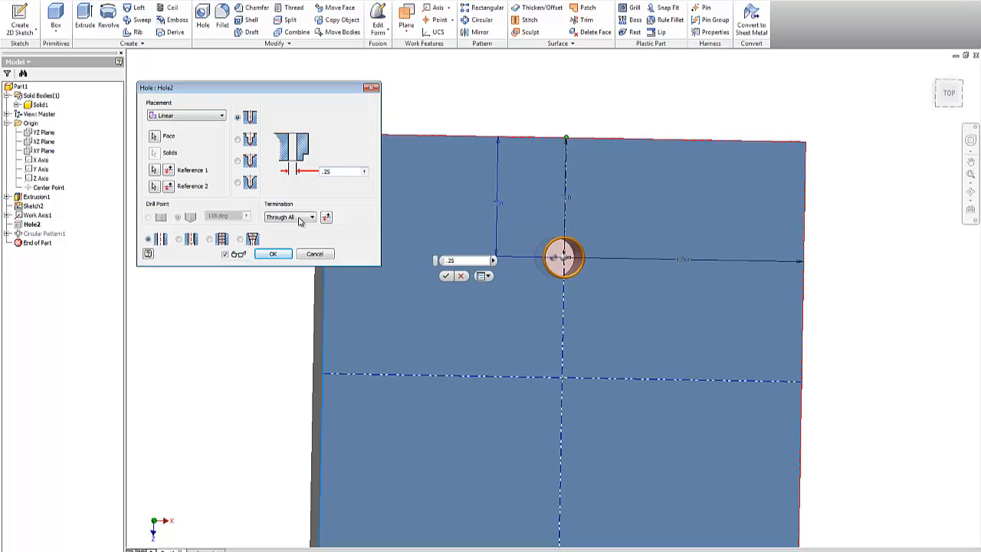
click(272, 254)
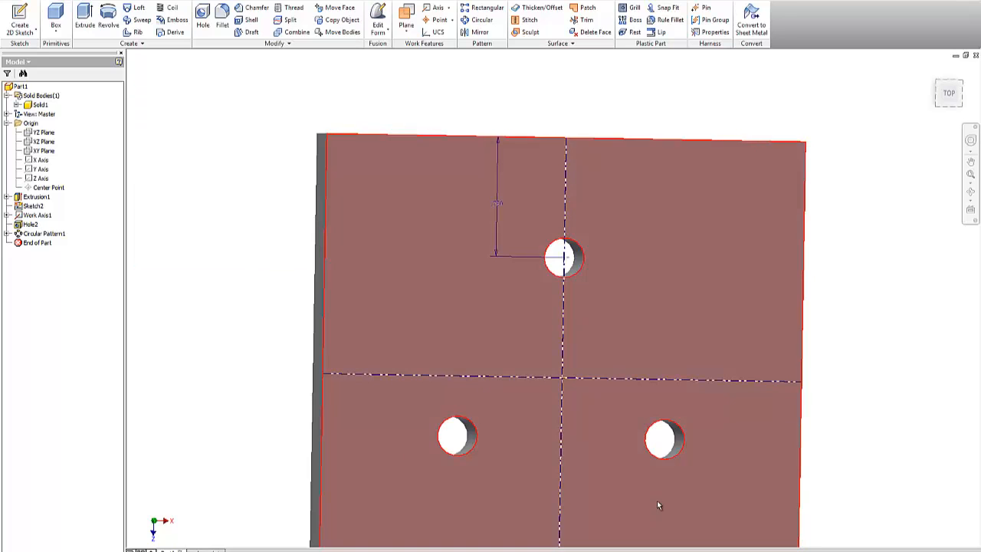